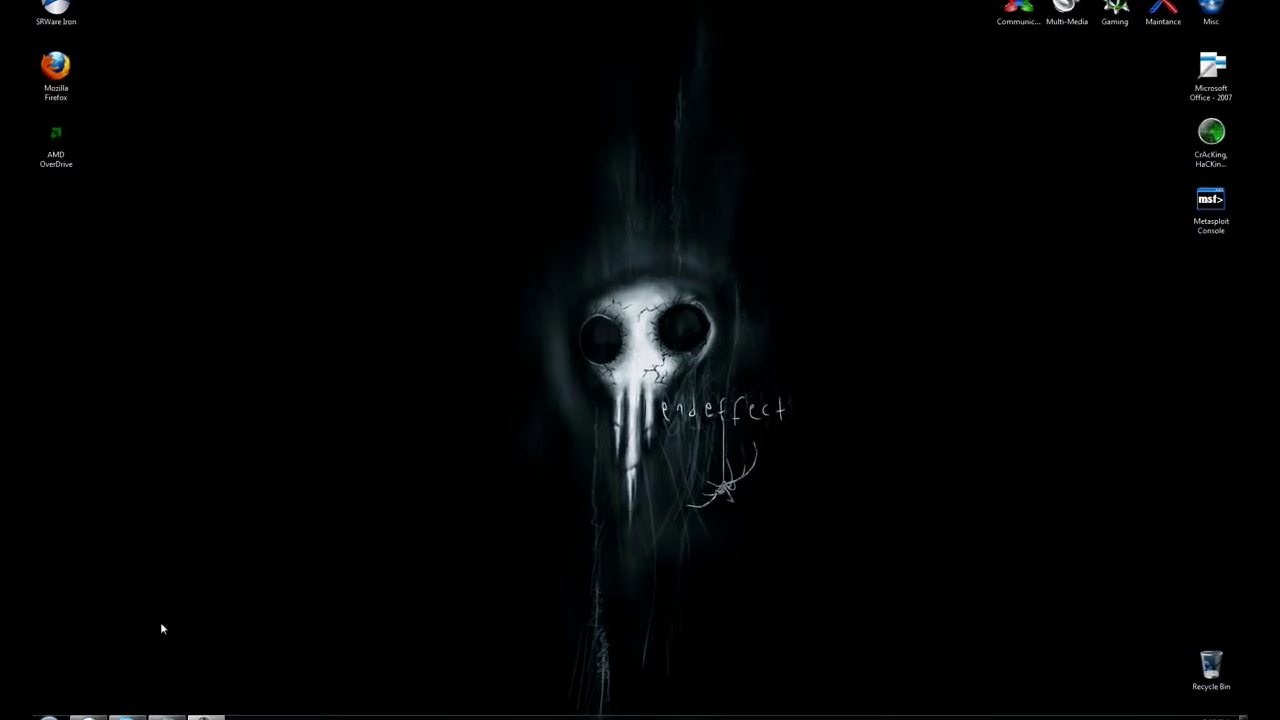
left_click(117, 708)
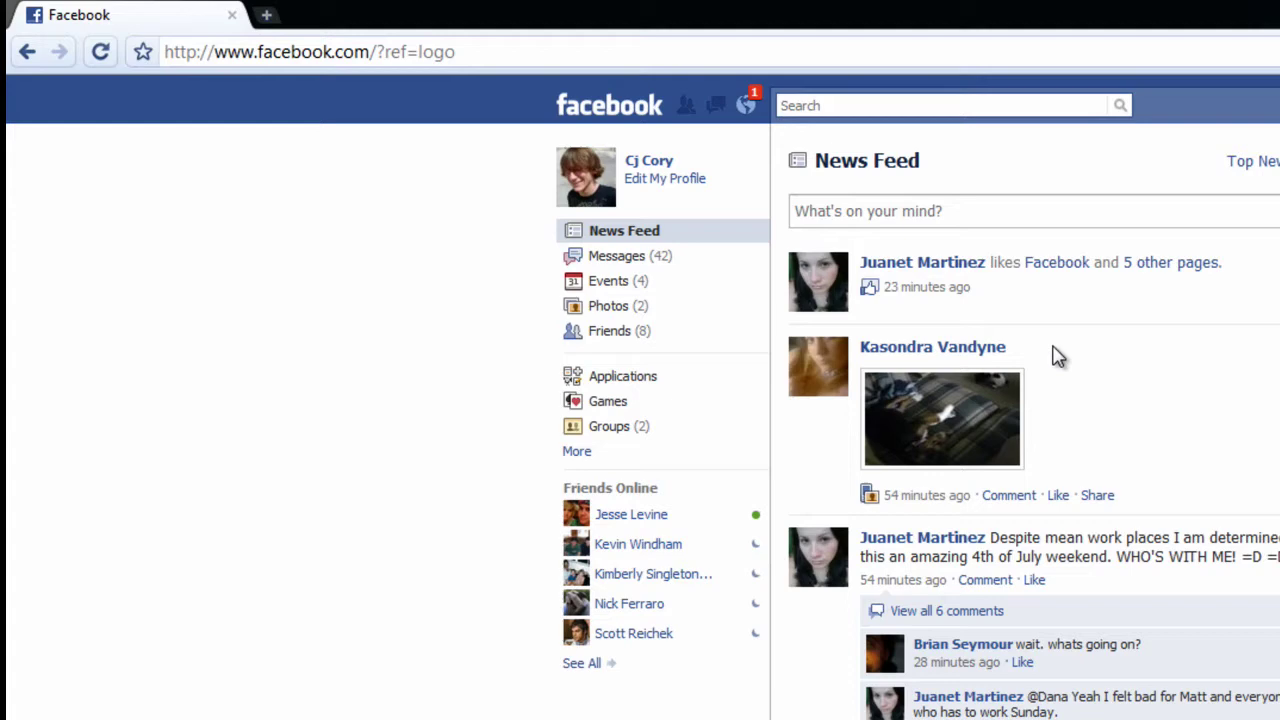
key("ctrl+t")
type("WWW.GOOGLE.C")
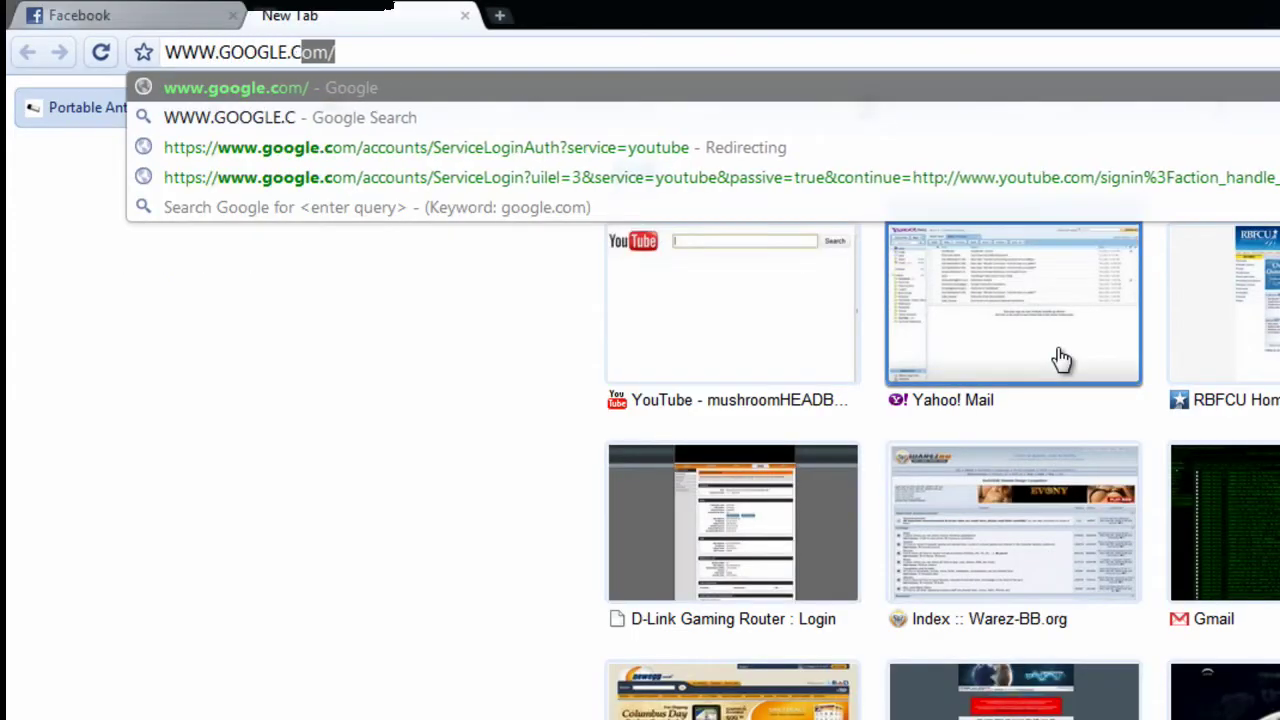
key("Return")
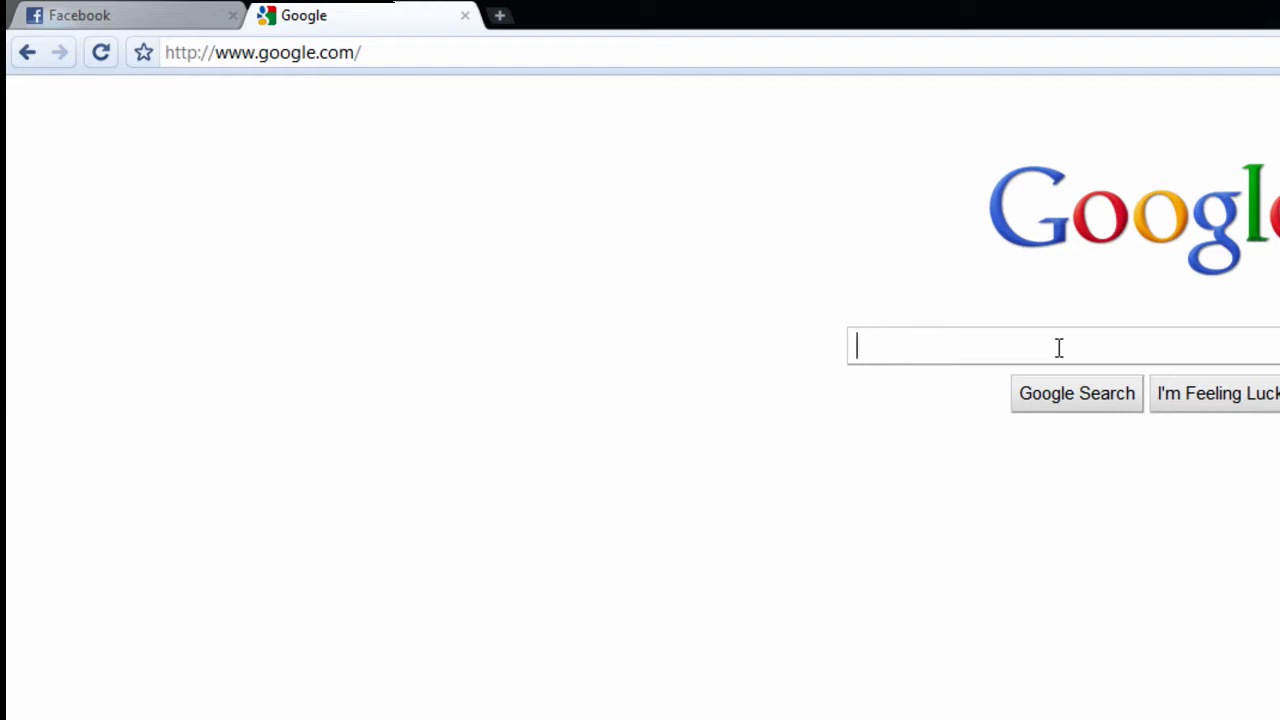
Look over the Facebook news feed page in its tab and return to the Google page.
left_click(120, 12)
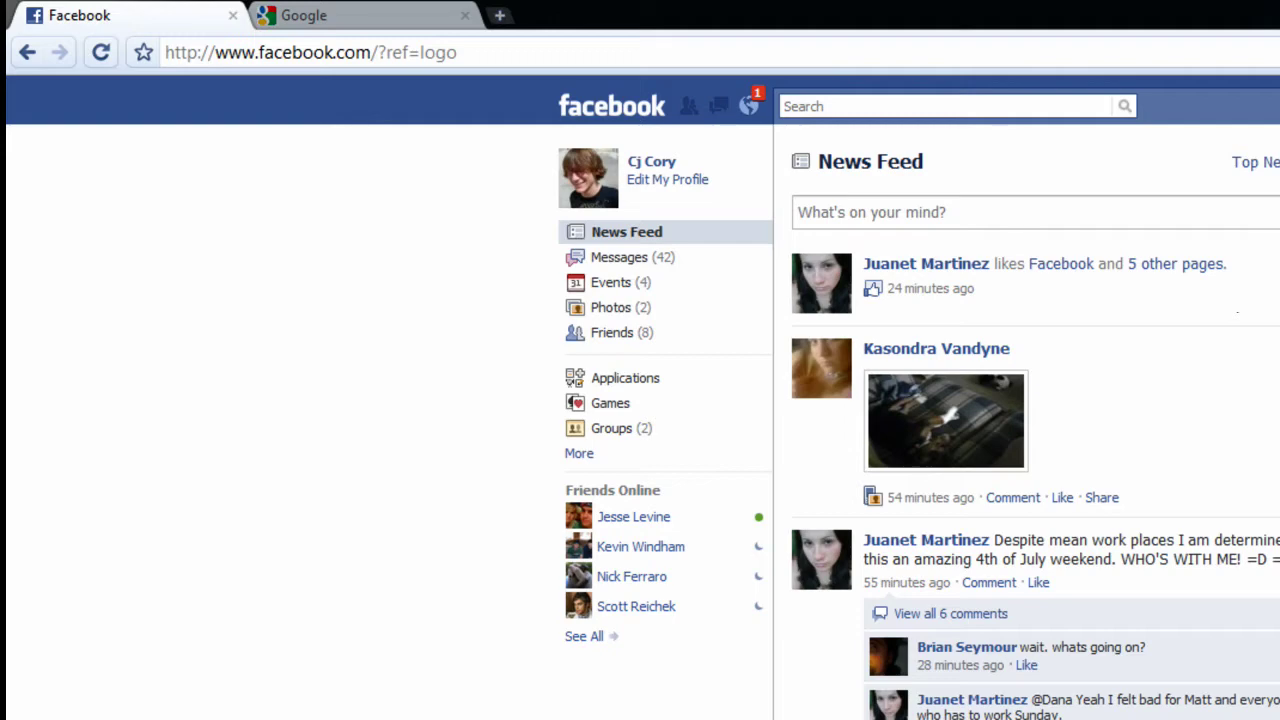
scroll(640, 420, "down", 3)
scroll(640, 420, "up", 3)
left_click(373, 20)
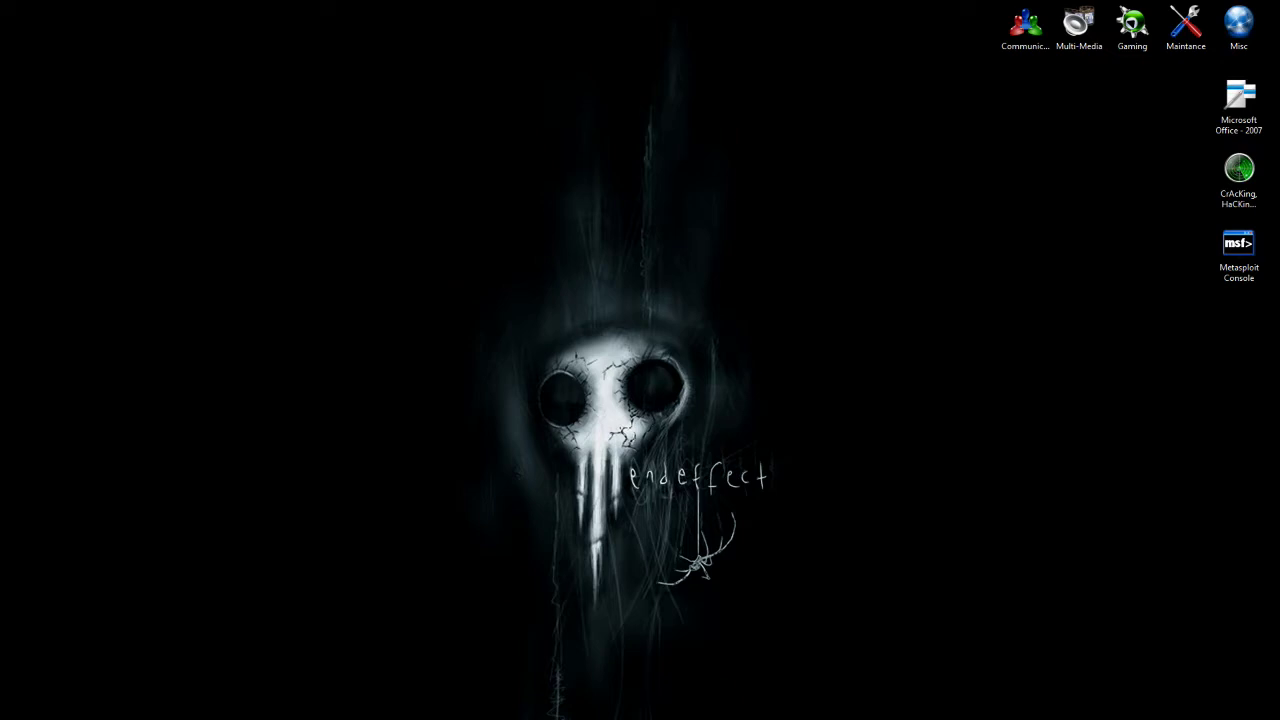
Place the Network Configs.bat file on the desktop, view its script in the text editor, and close the editor.
left_click_drag(419, 91, 46, 32)
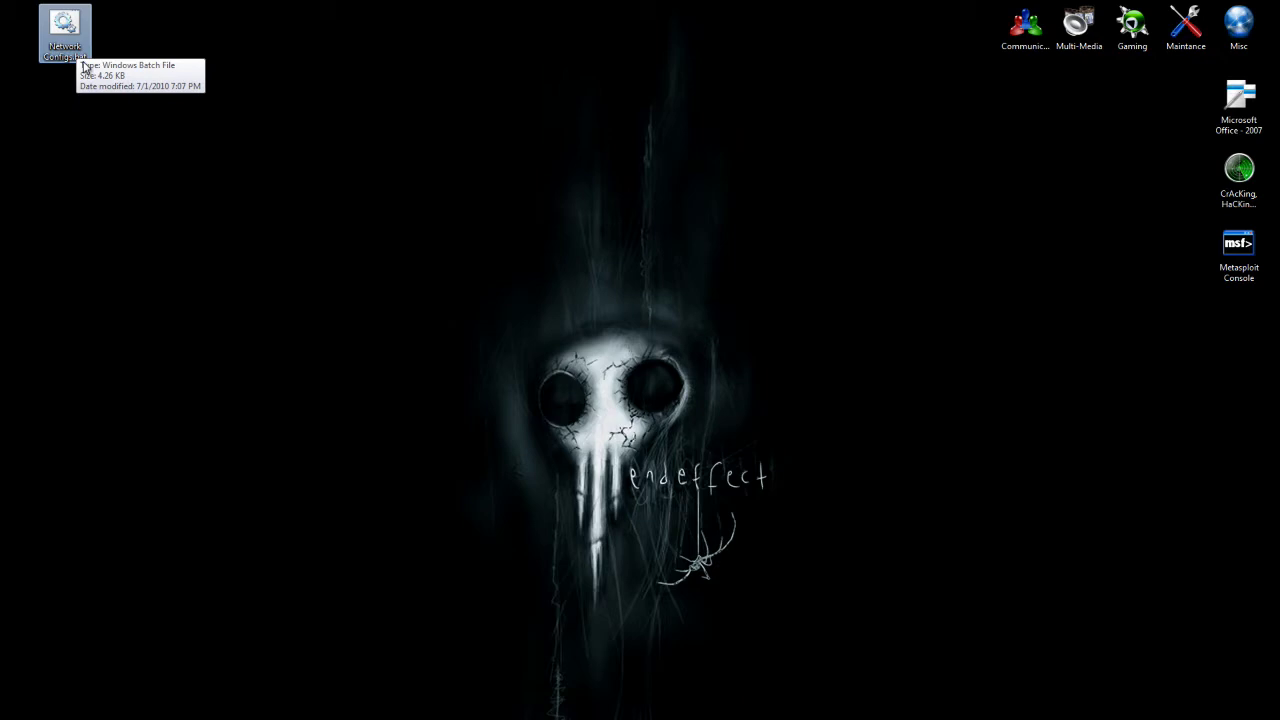
right_click(60, 36)
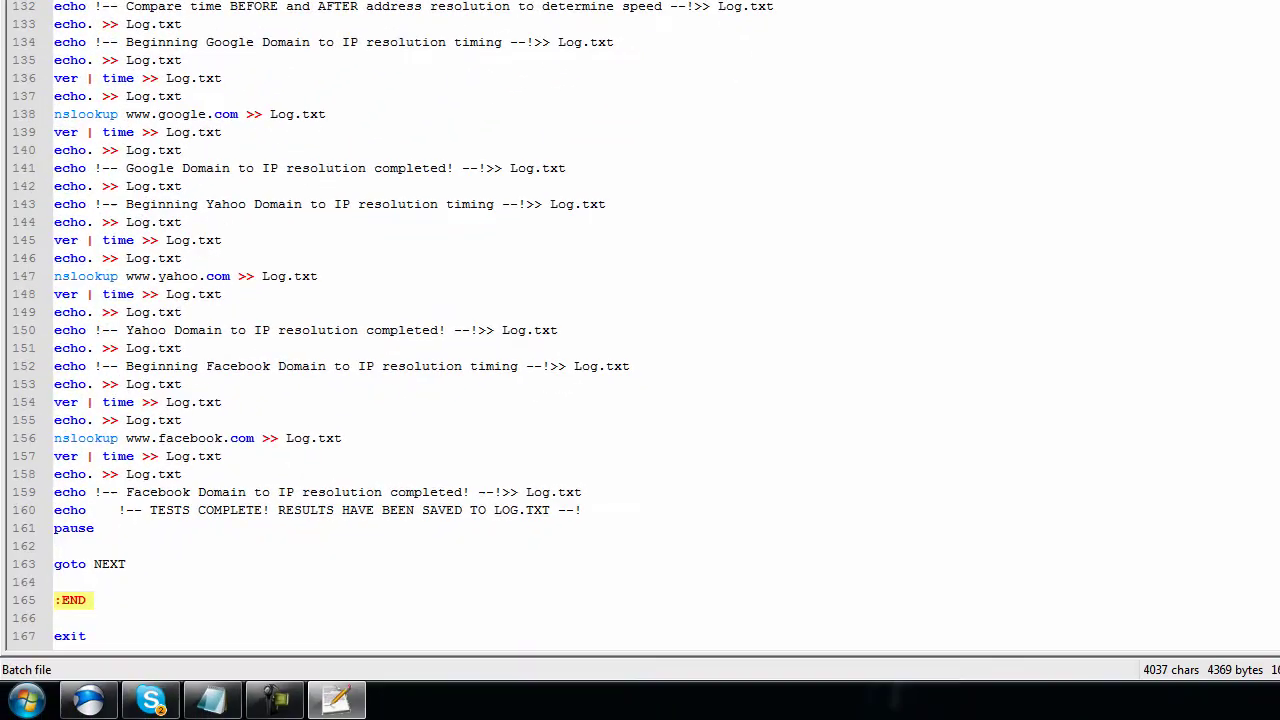
key("alt+F4")
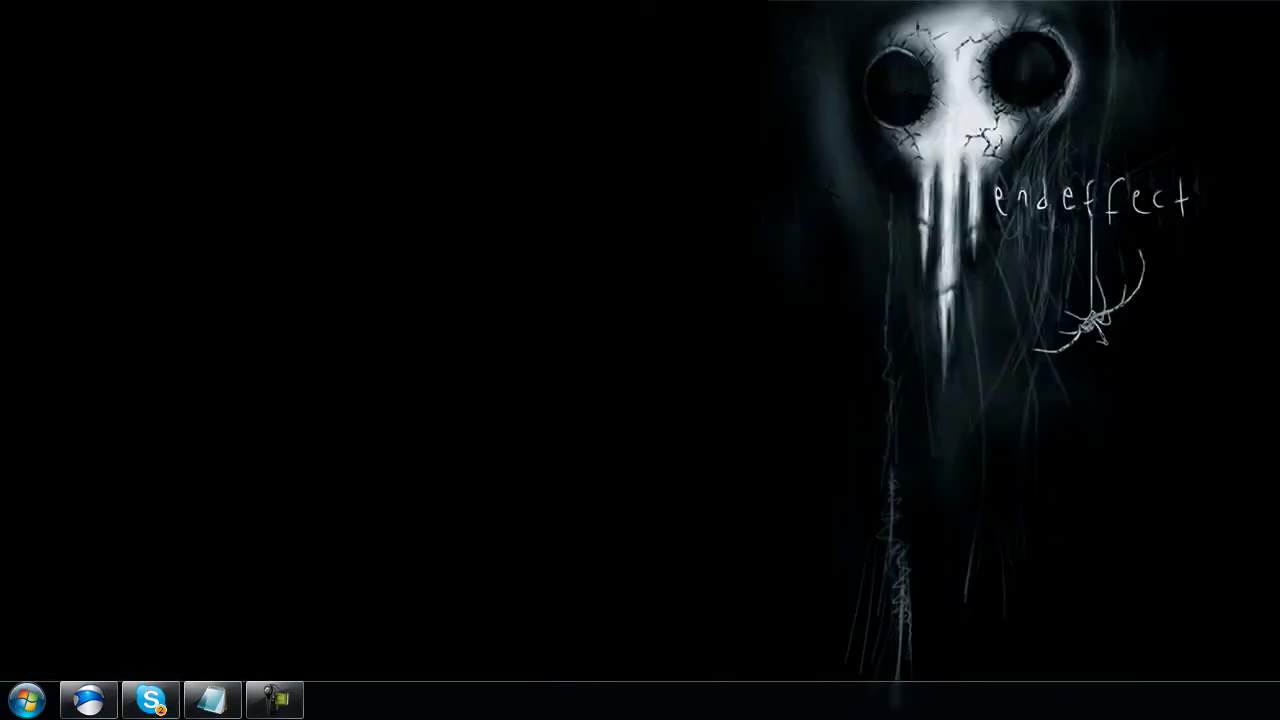
Open a command prompt, run ipconfig, and review the Ethernet adapter's IPv4 address, subnet mask and default gateway.
left_click(35, 692)
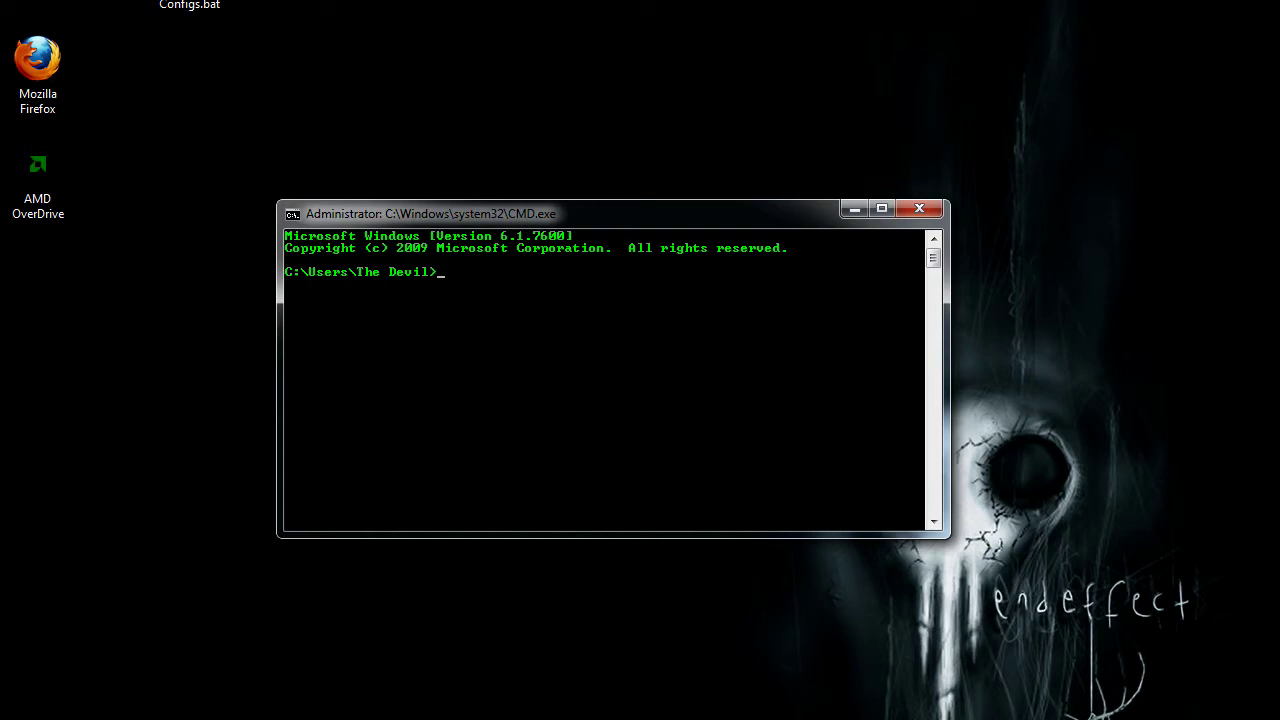
type("ipconfig")
key("Return")
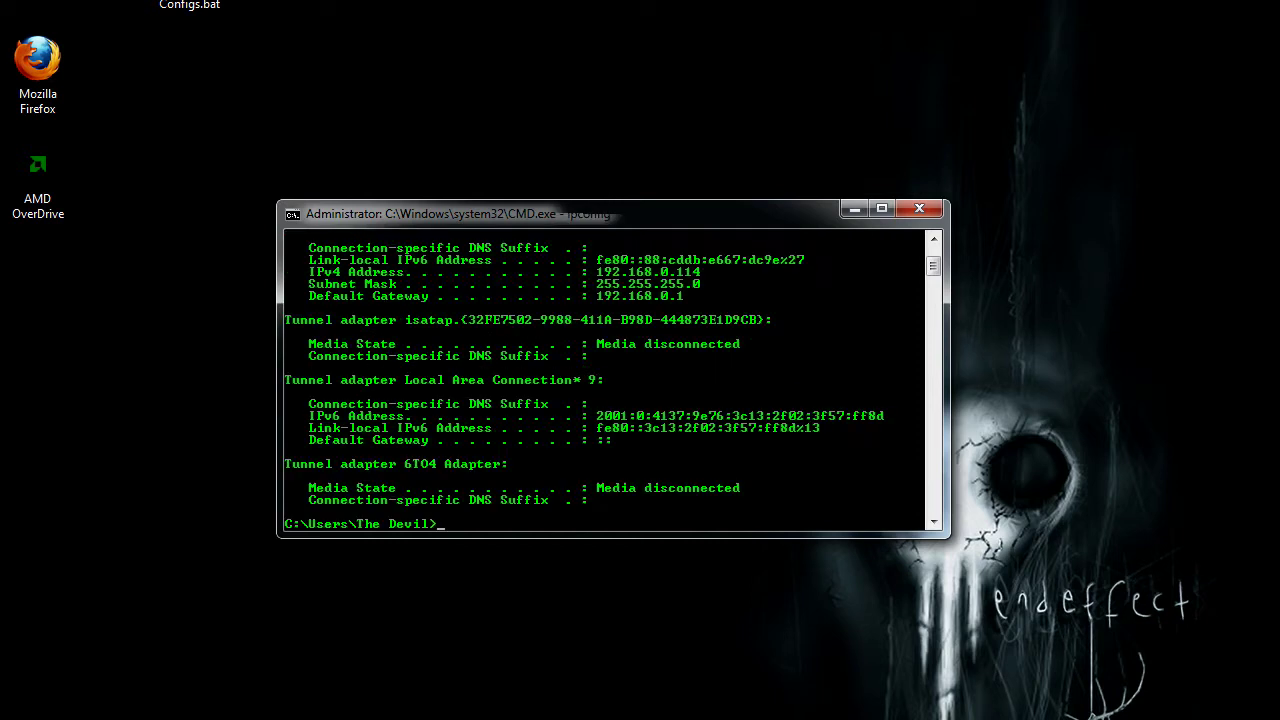
scroll(600, 500, "up", 3)
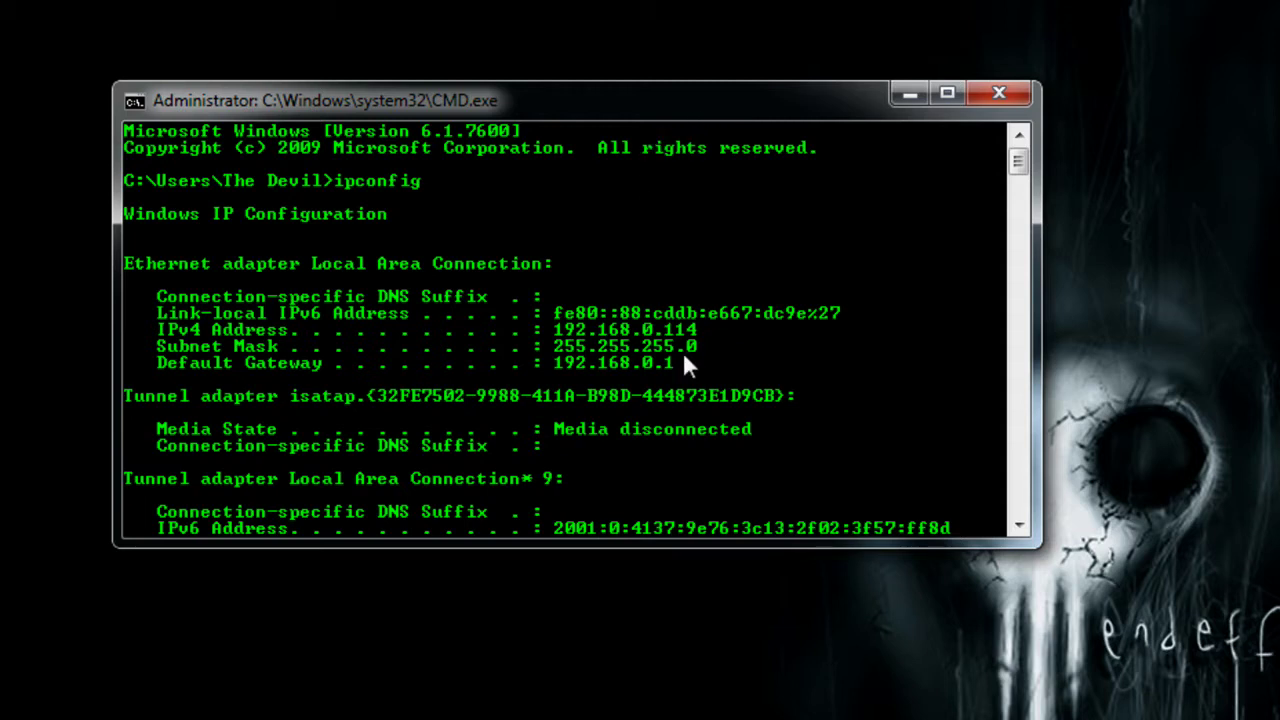
scroll(714, 343, "down", 10)
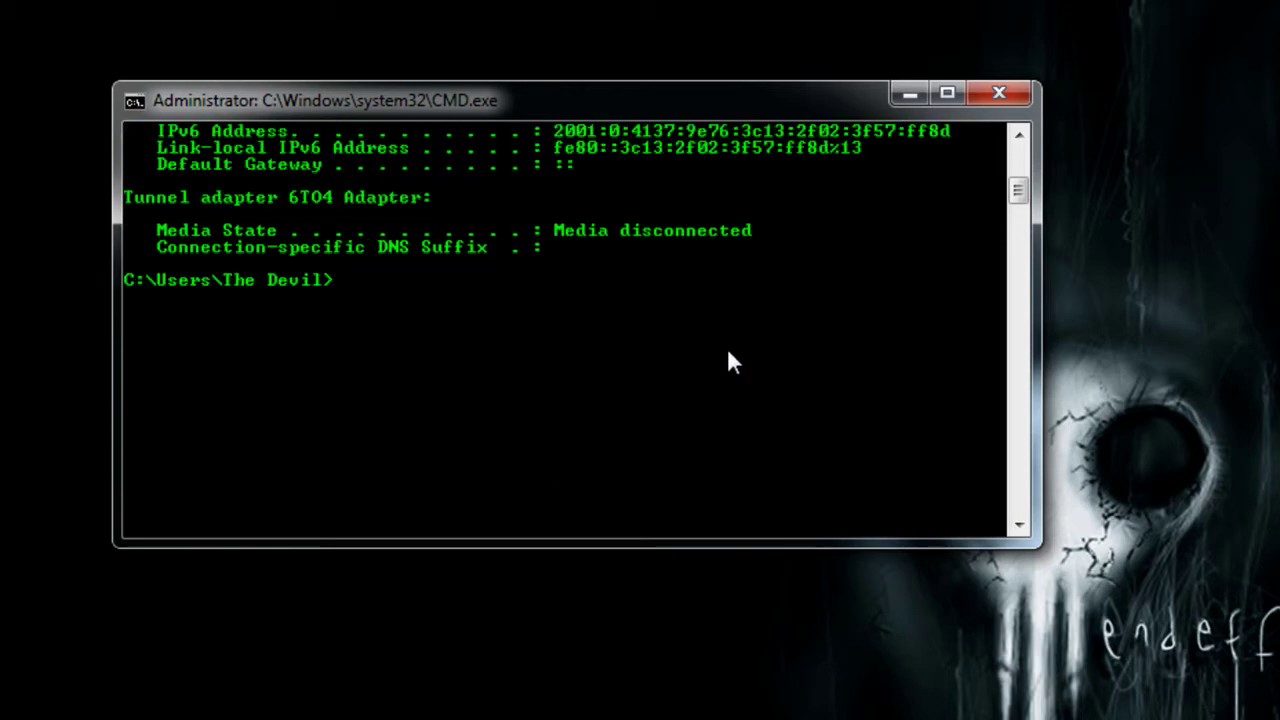
Run ipconfig /all and examine the Local Area Connection details, including DHCP status and DNS servers.
type("ipconfig /all")
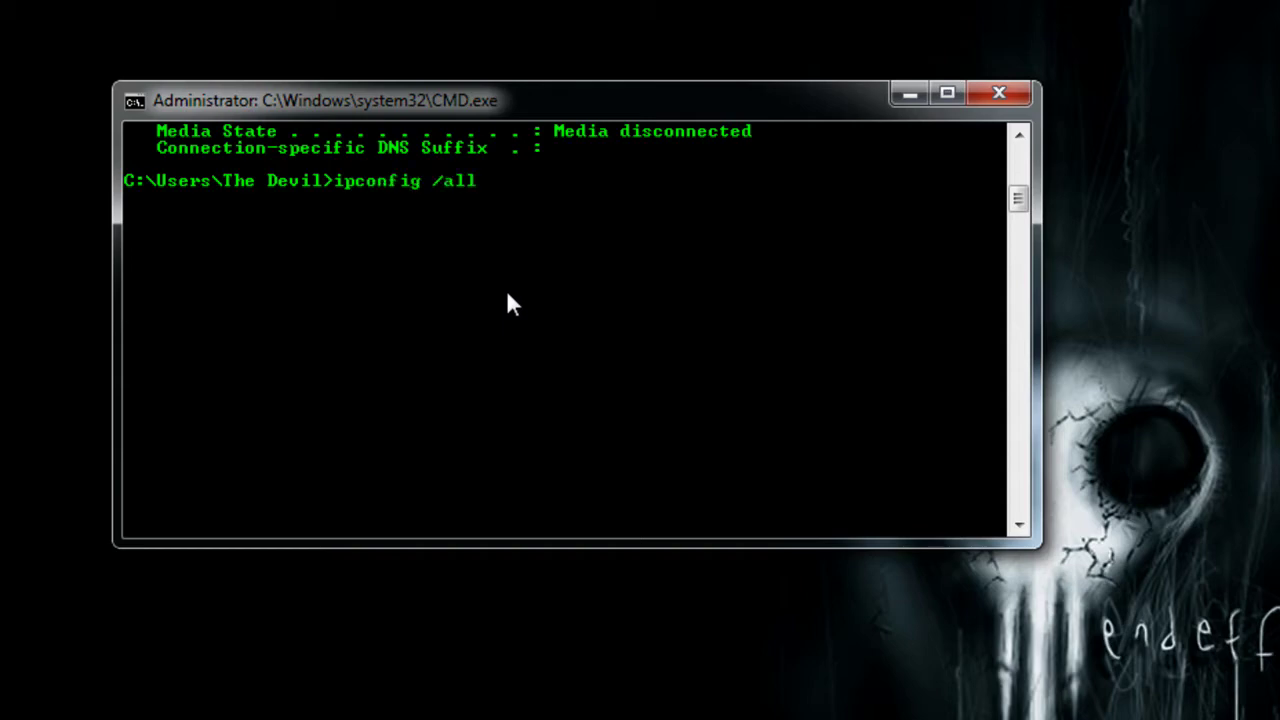
key("Return")
scroll(510, 290, "up", 10)
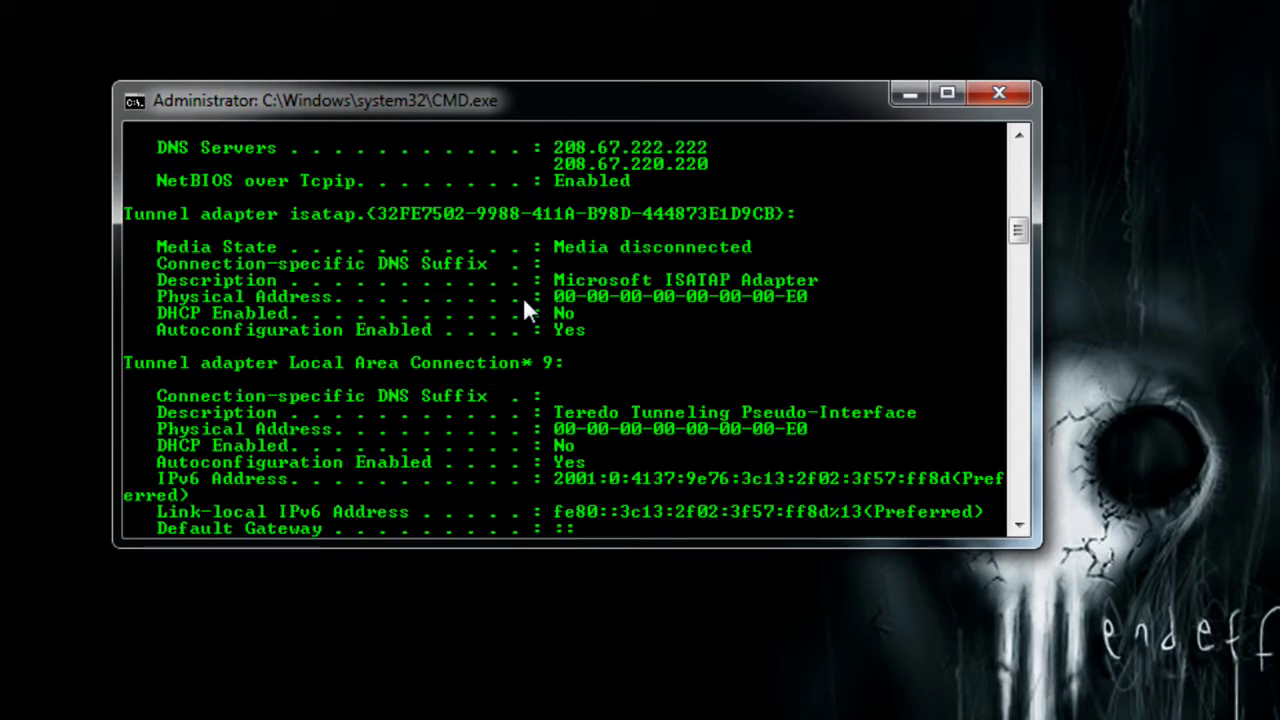
scroll(540, 285, "down", 5)
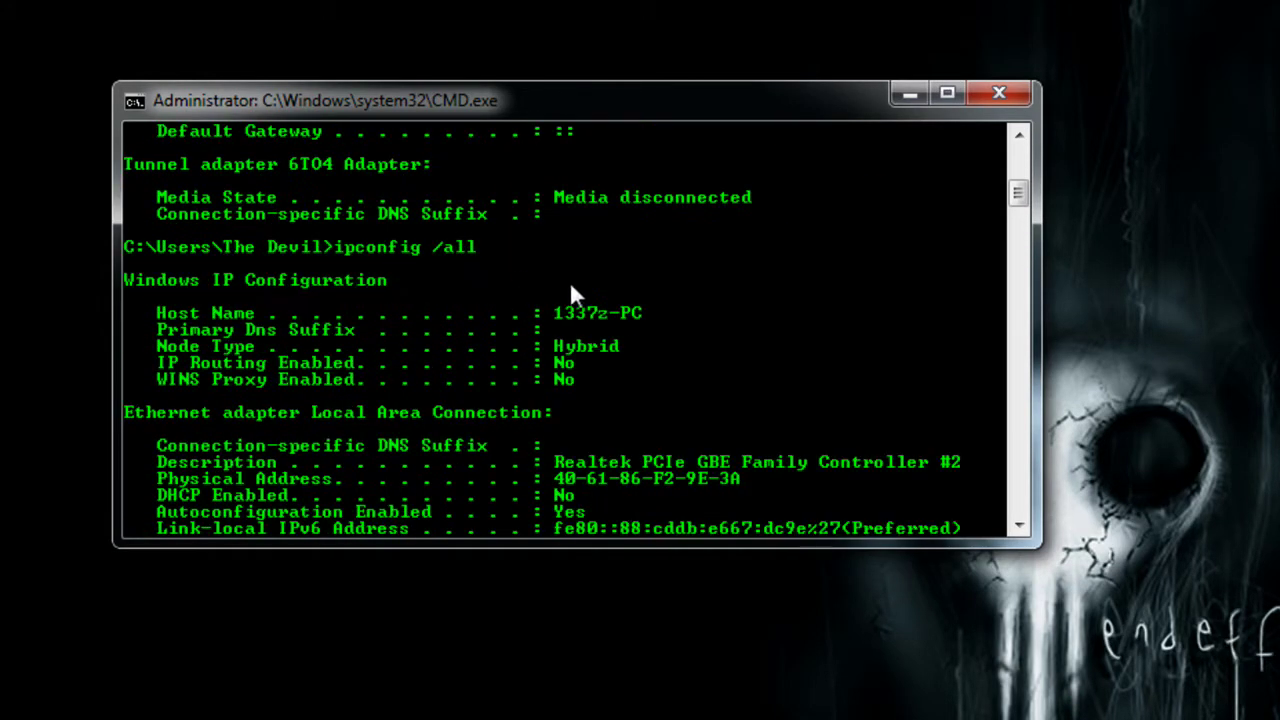
scroll(586, 337, "down", 2)
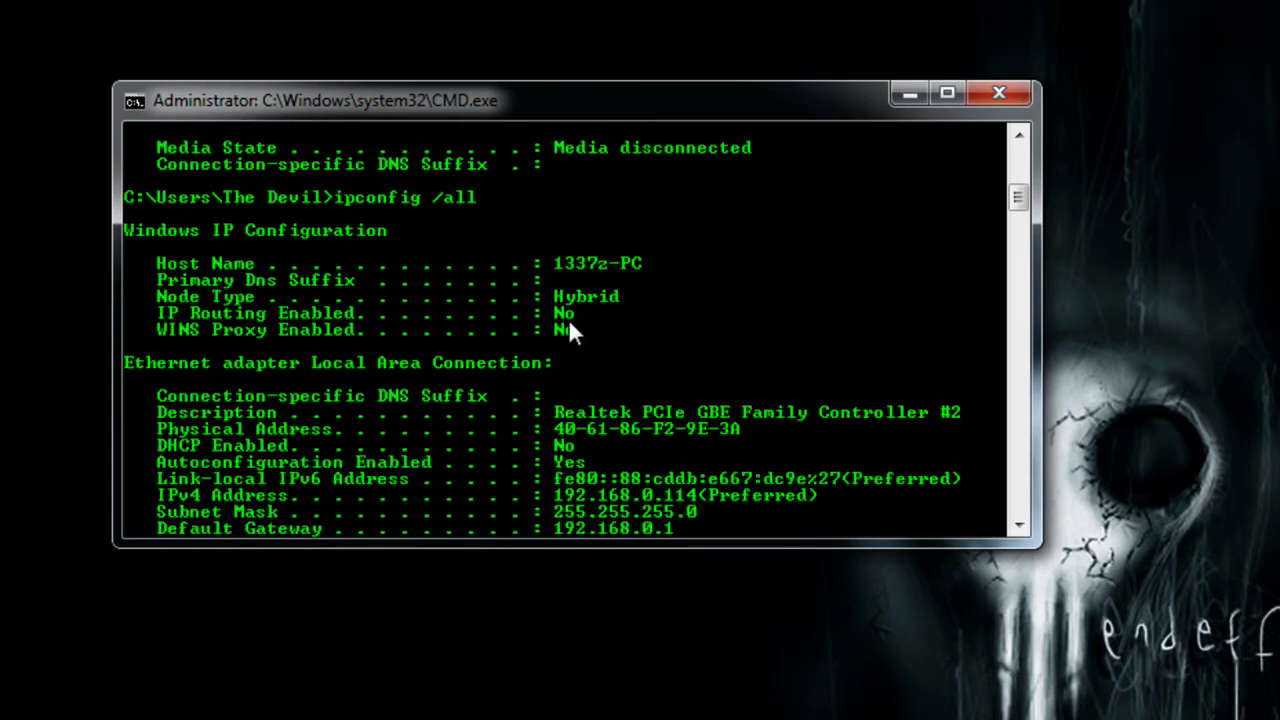
scroll(316, 296, "down", 2)
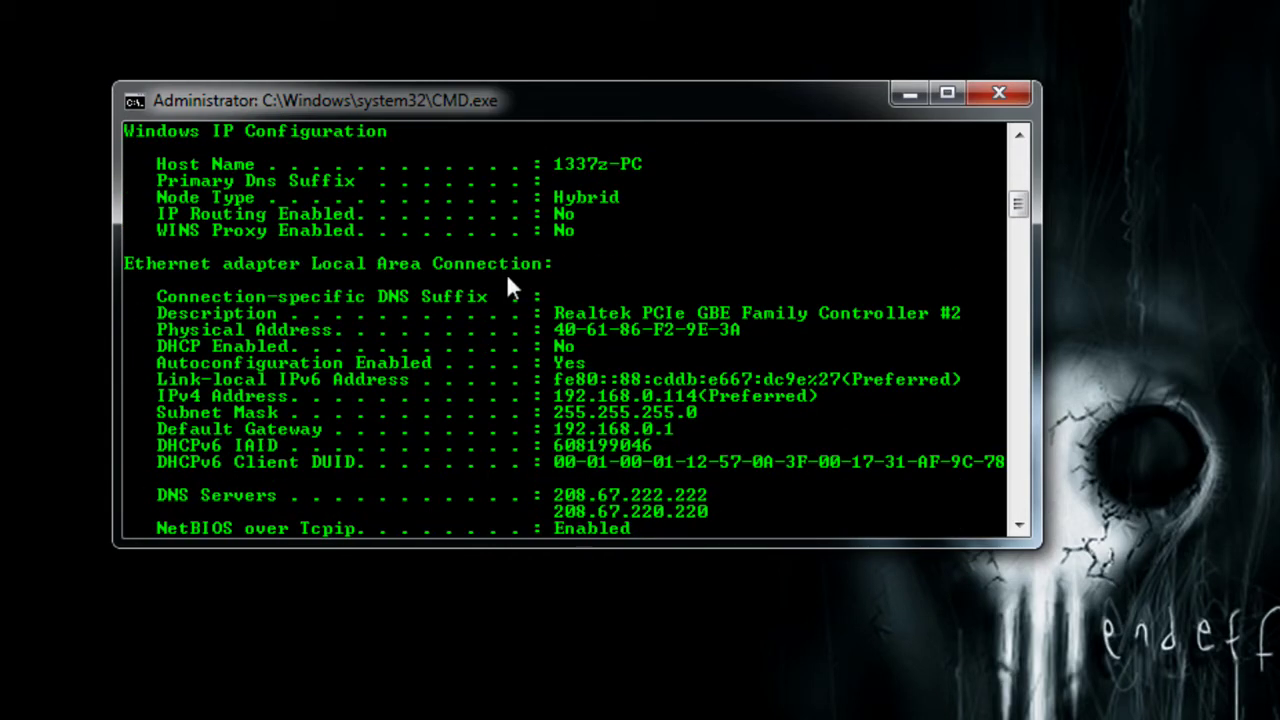
scroll(450, 345, "down", 1)
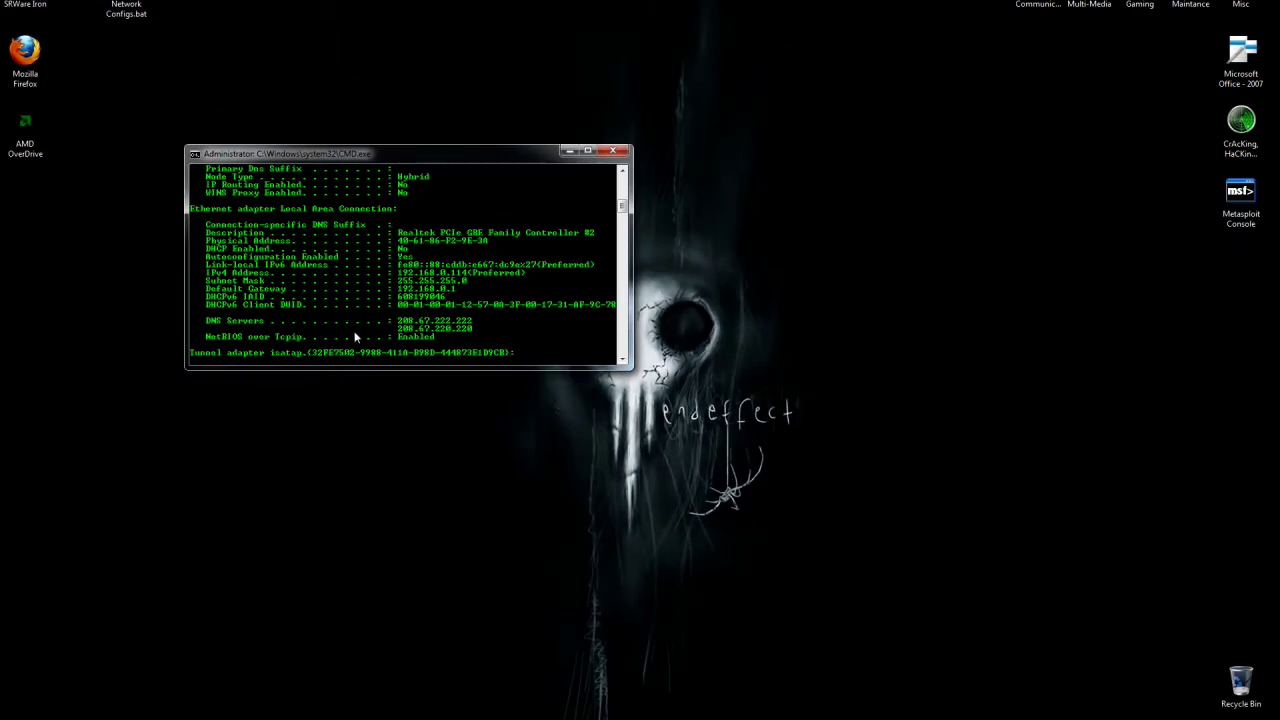
Open the Control Panel's Network and Sharing Center, maximize it, and bring up the list of network adapters.
key("super")
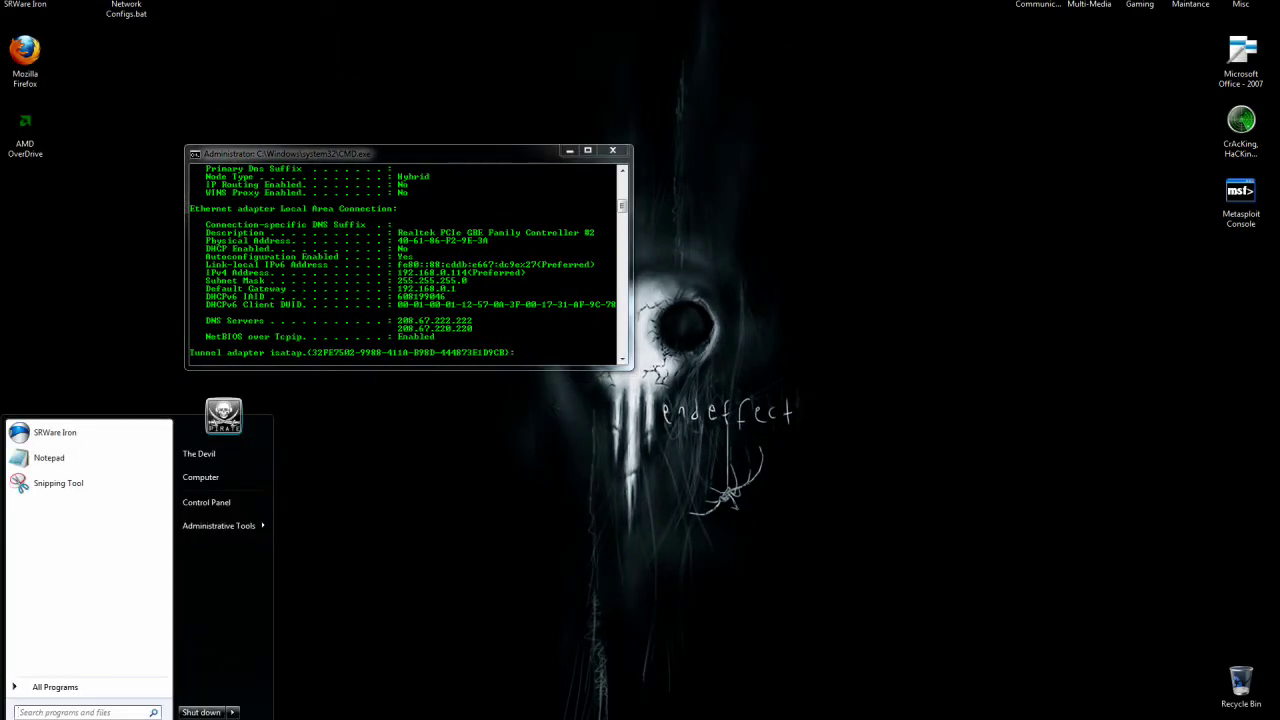
left_click(216, 503)
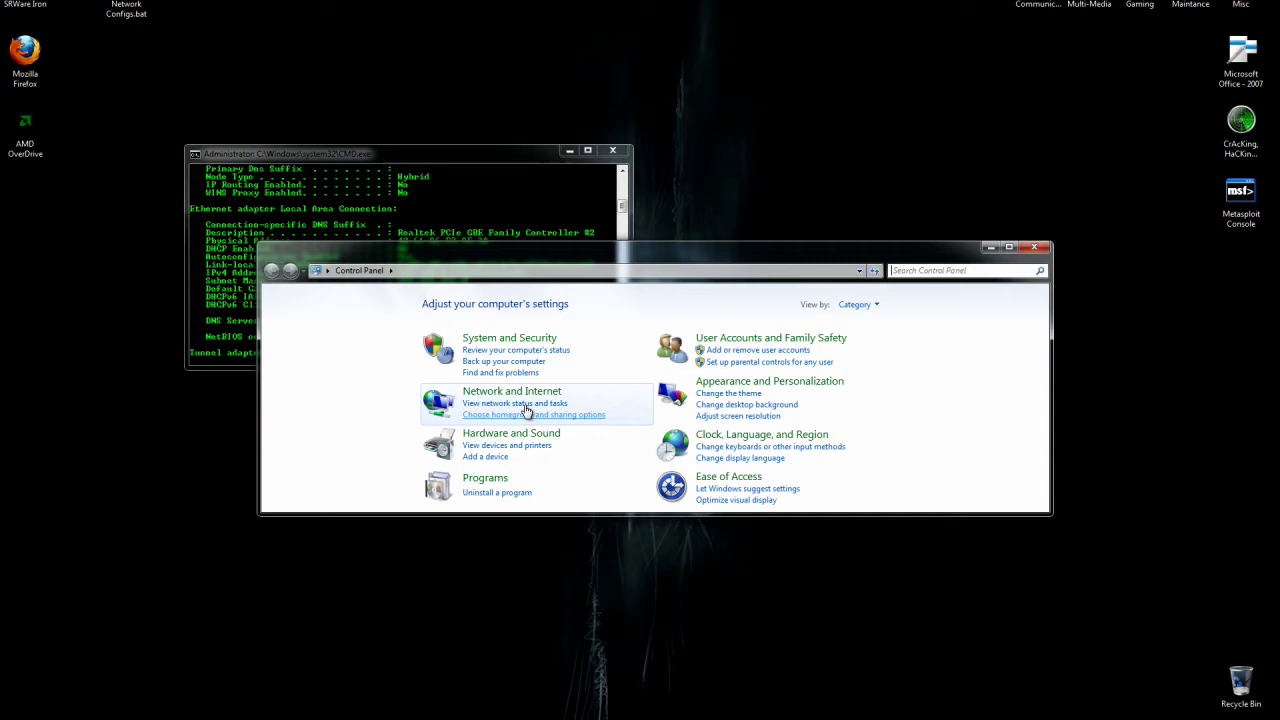
left_click(515, 392)
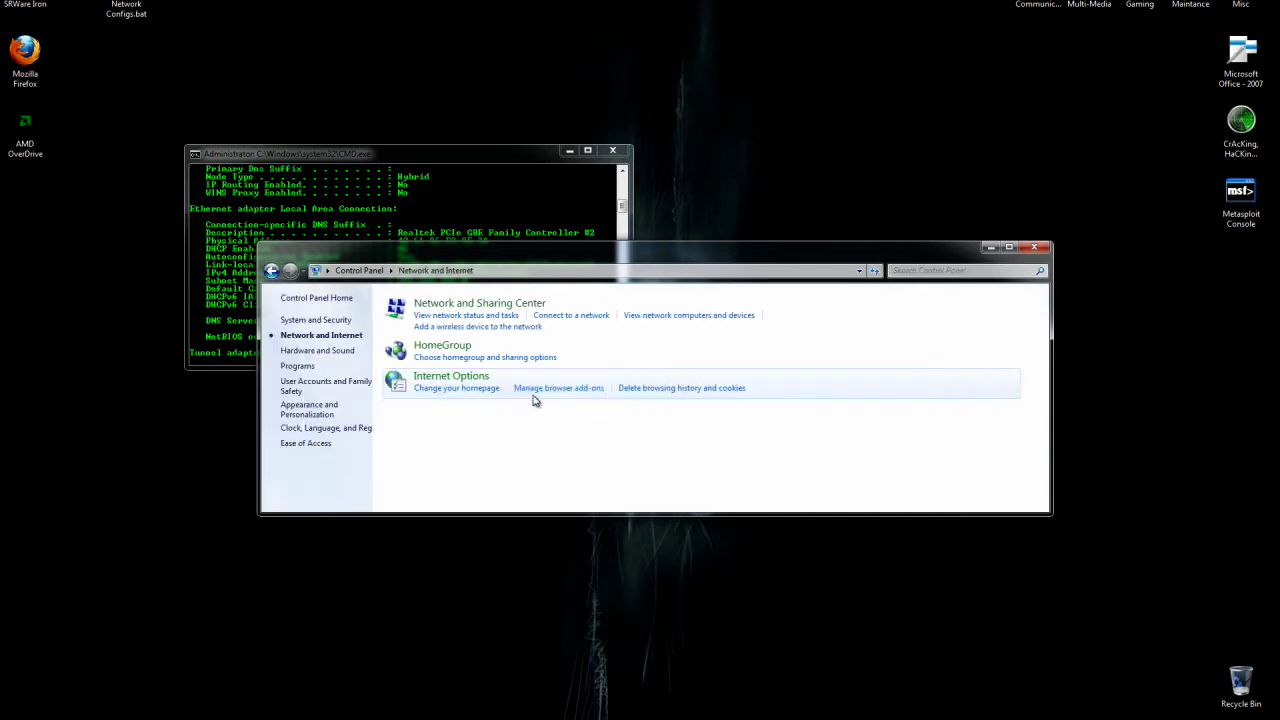
left_click(490, 304)
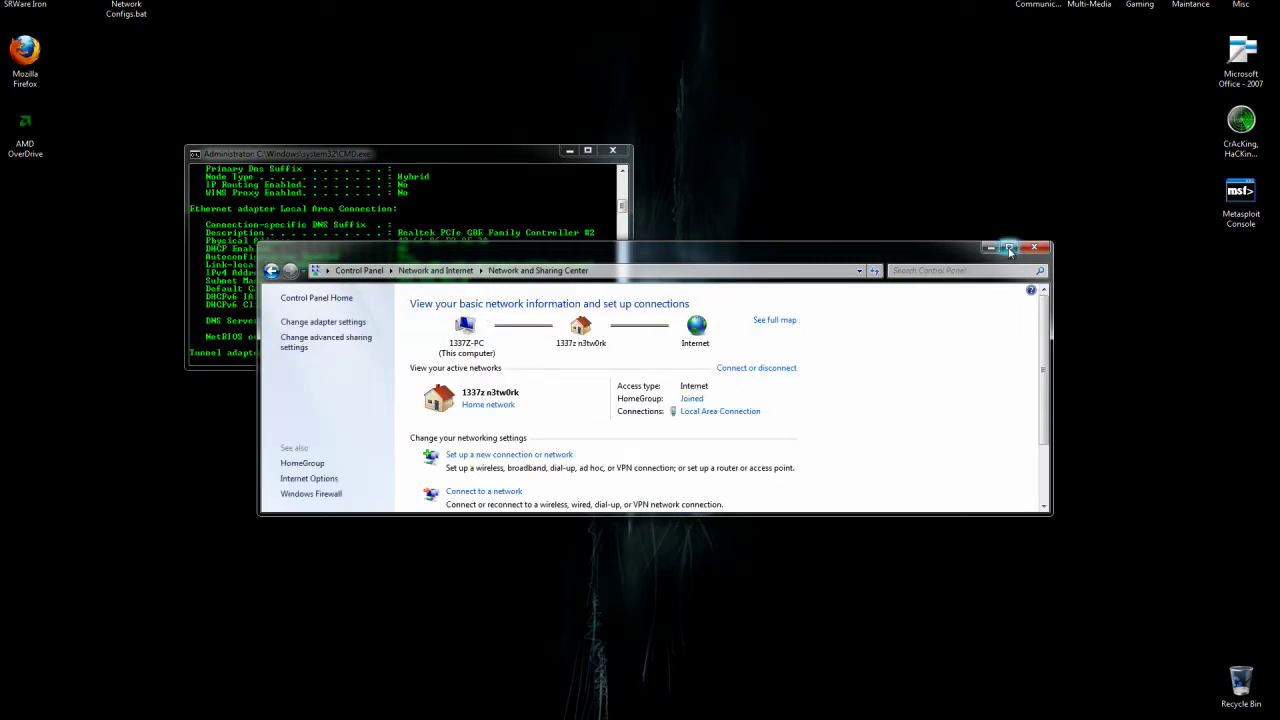
left_click(1009, 250)
left_click(98, 38)
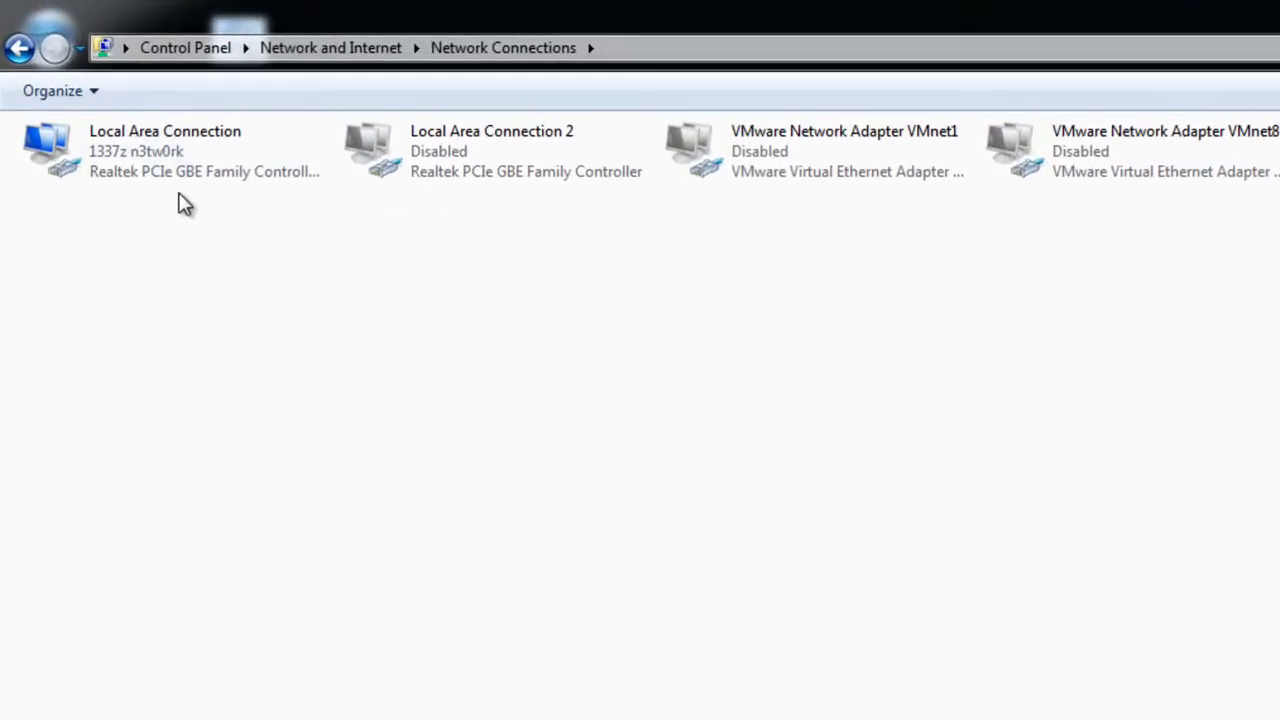
Open the Internet Protocol Version 4 (TCP/IPv4) properties of the Local Area Connection adapter.
left_click(205, 158)
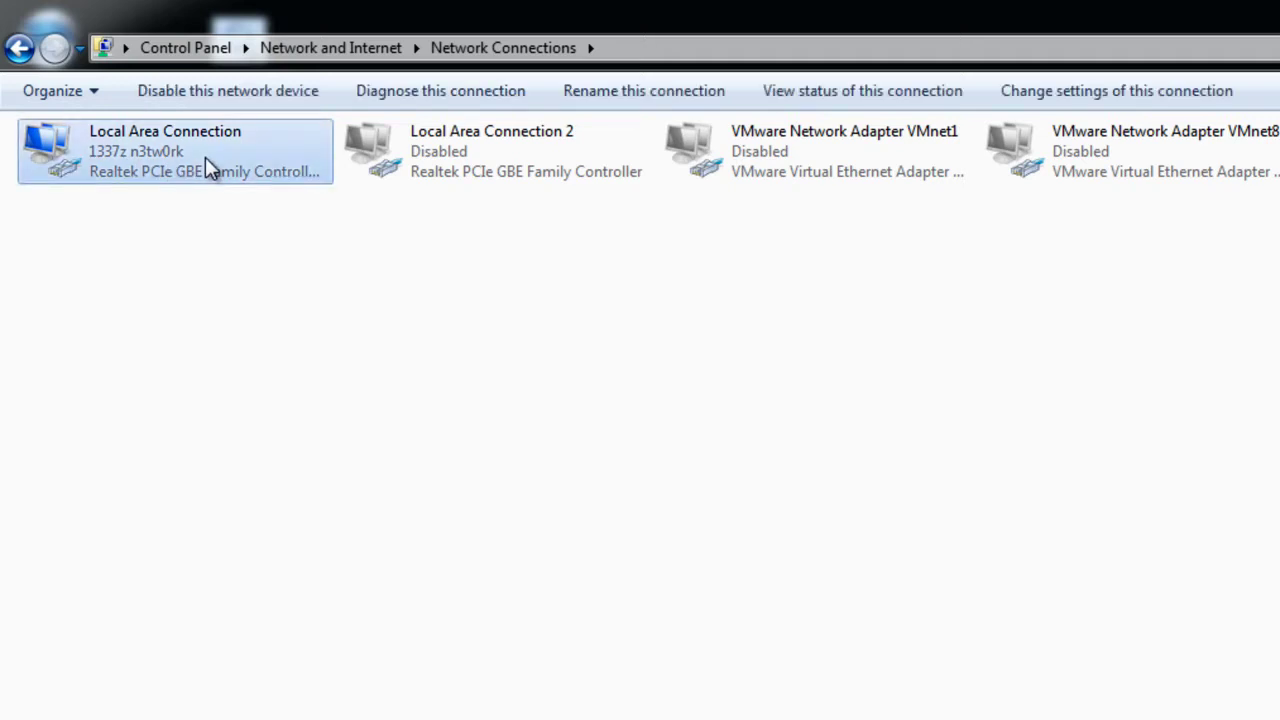
right_click(205, 157)
left_click(284, 396)
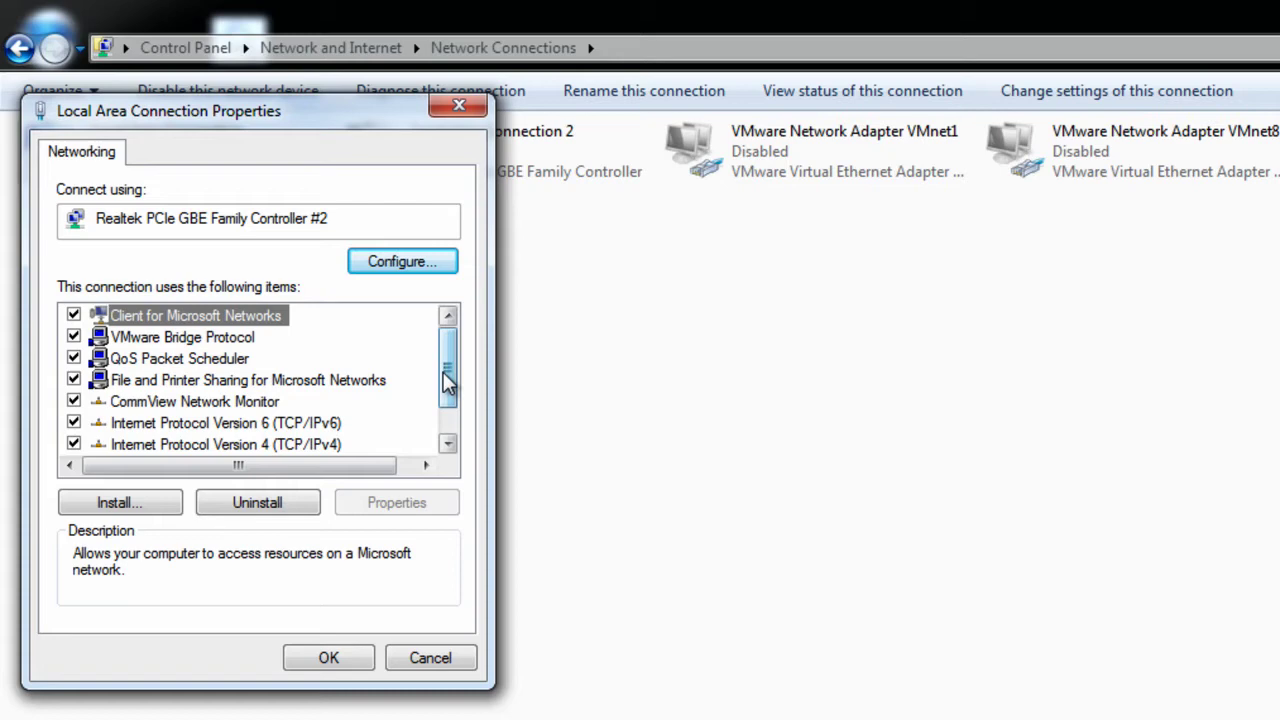
scroll(443, 378, "down", 1)
left_click(262, 424)
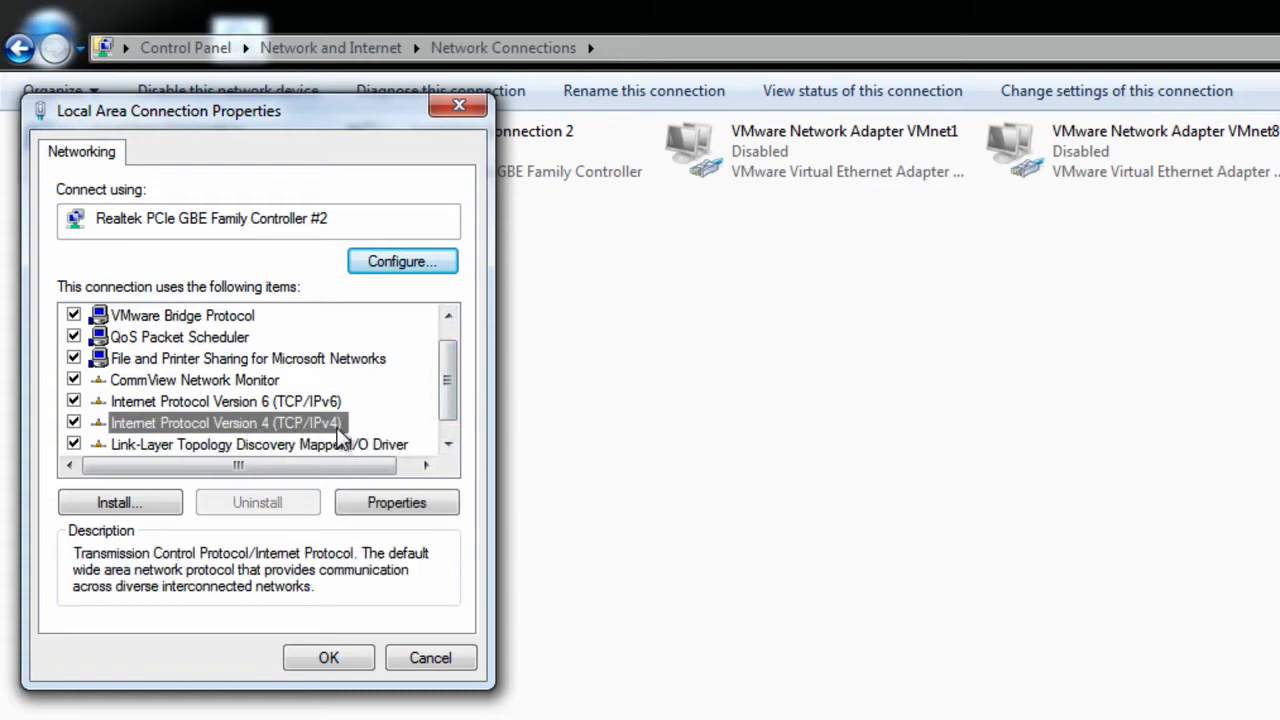
left_click(372, 502)
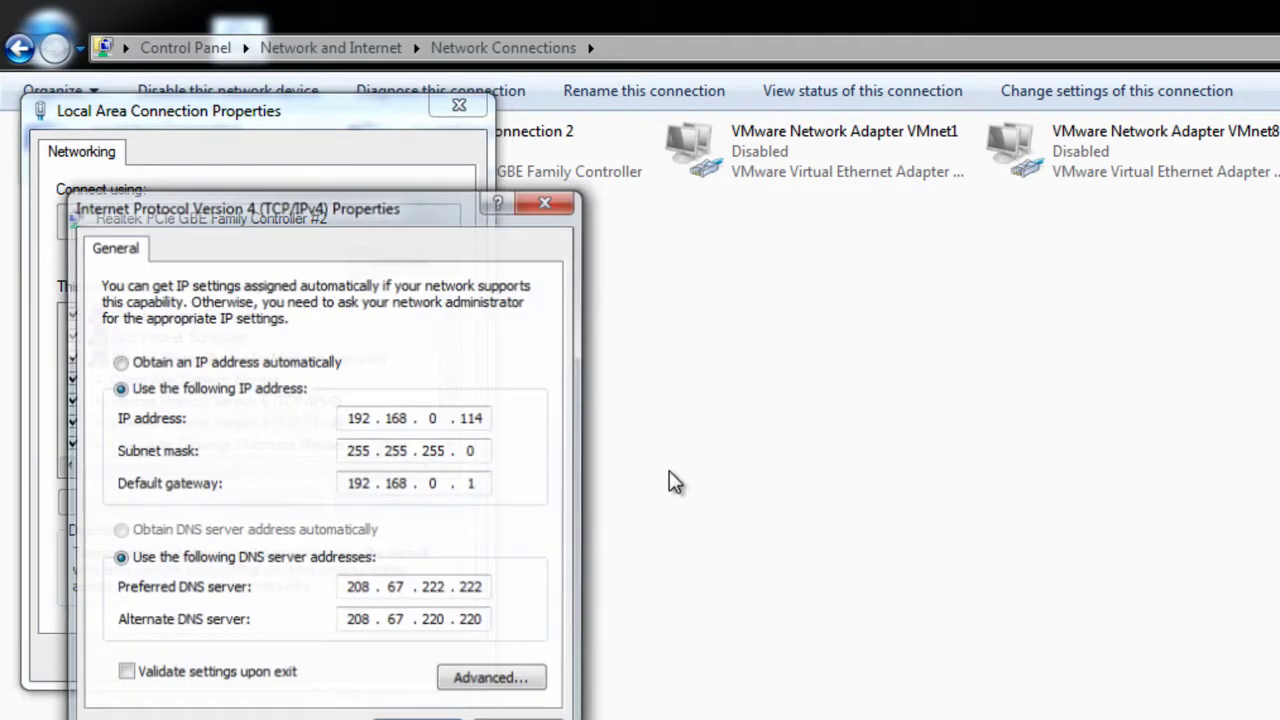
Place the IPv4 properties dialog and command prompt side by side and compare the IP and DNS settings with the ipconfig output.
left_click_drag(366, 212, 1000, 193)
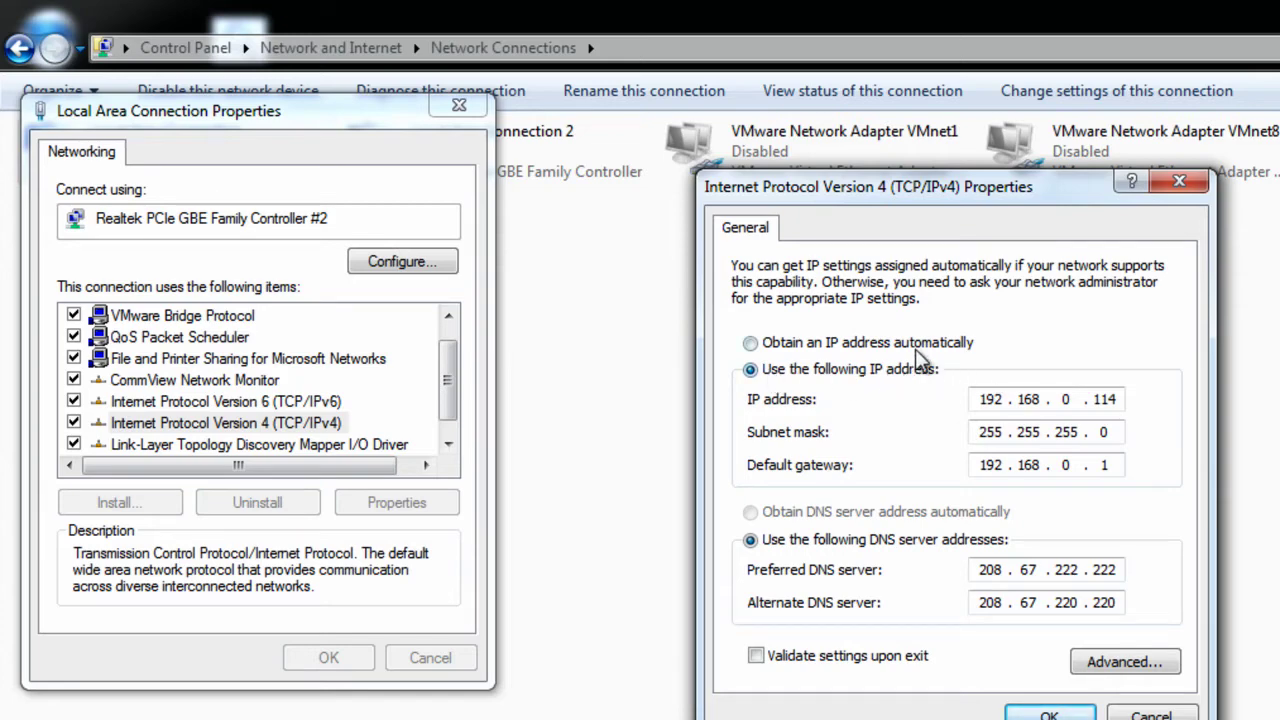
key("alt+Tab")
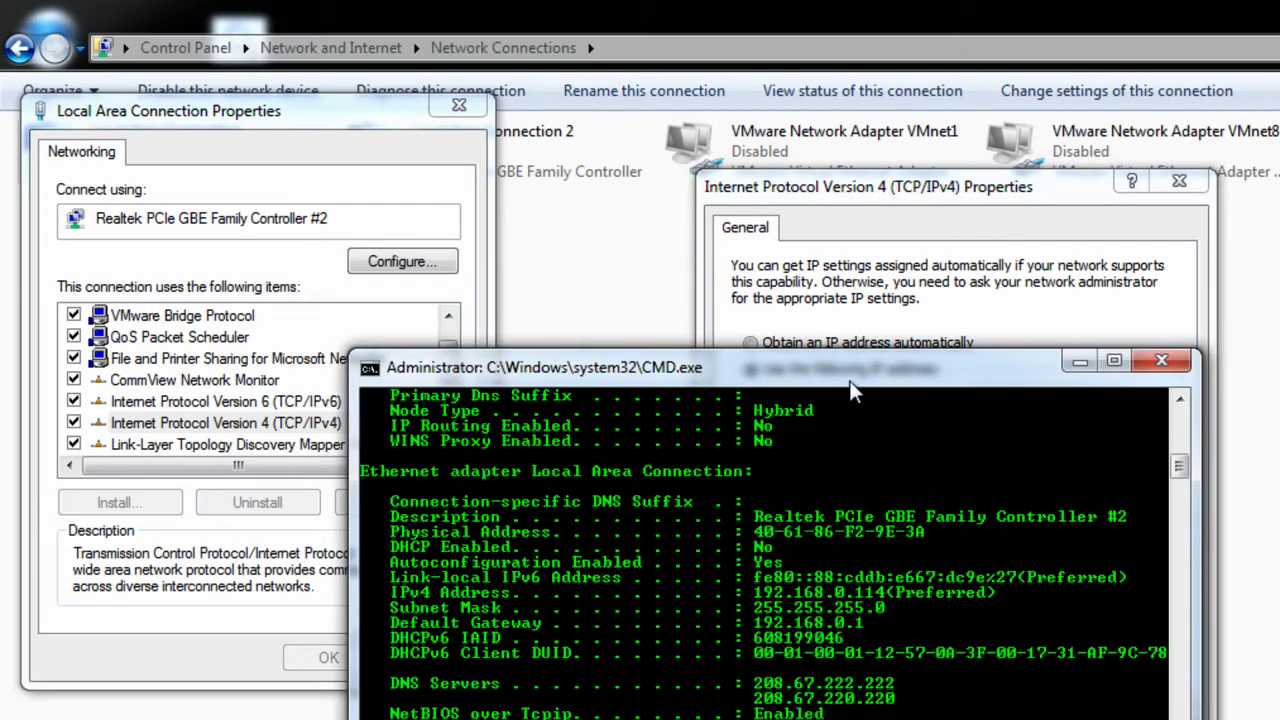
left_click_drag(886, 372, 1279, 216)
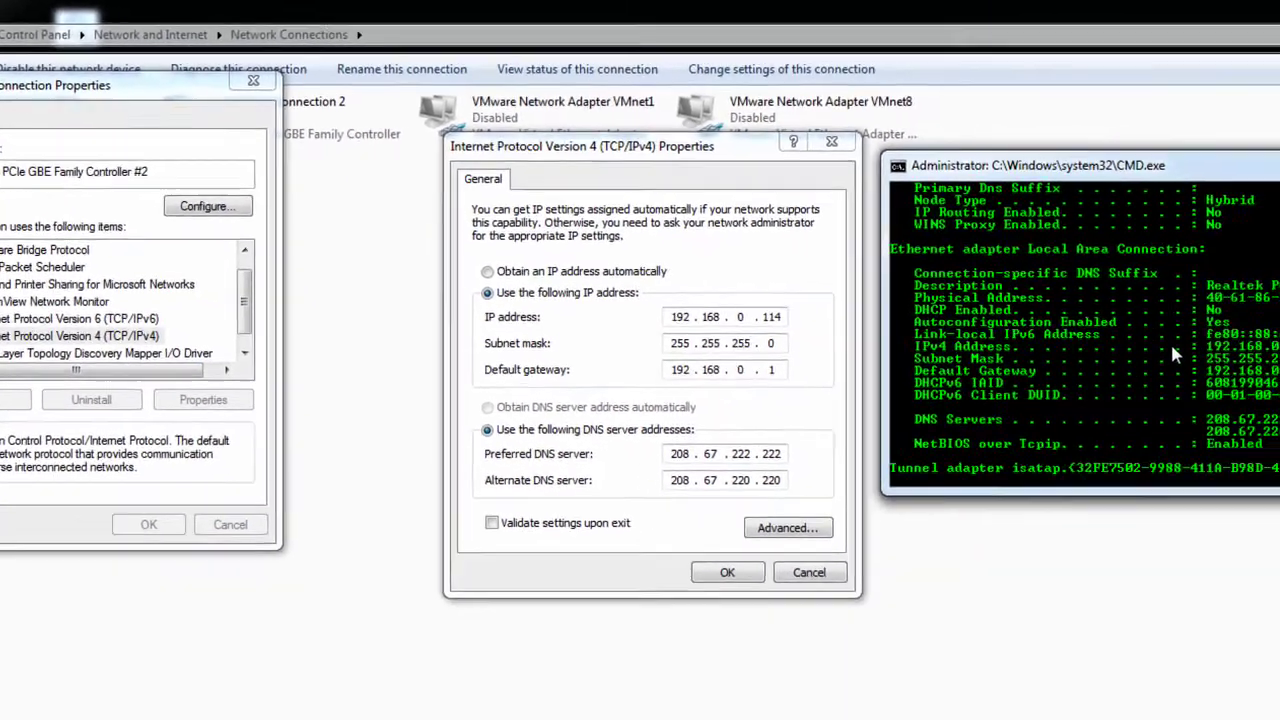
scroll(1150, 340, "up", 6)
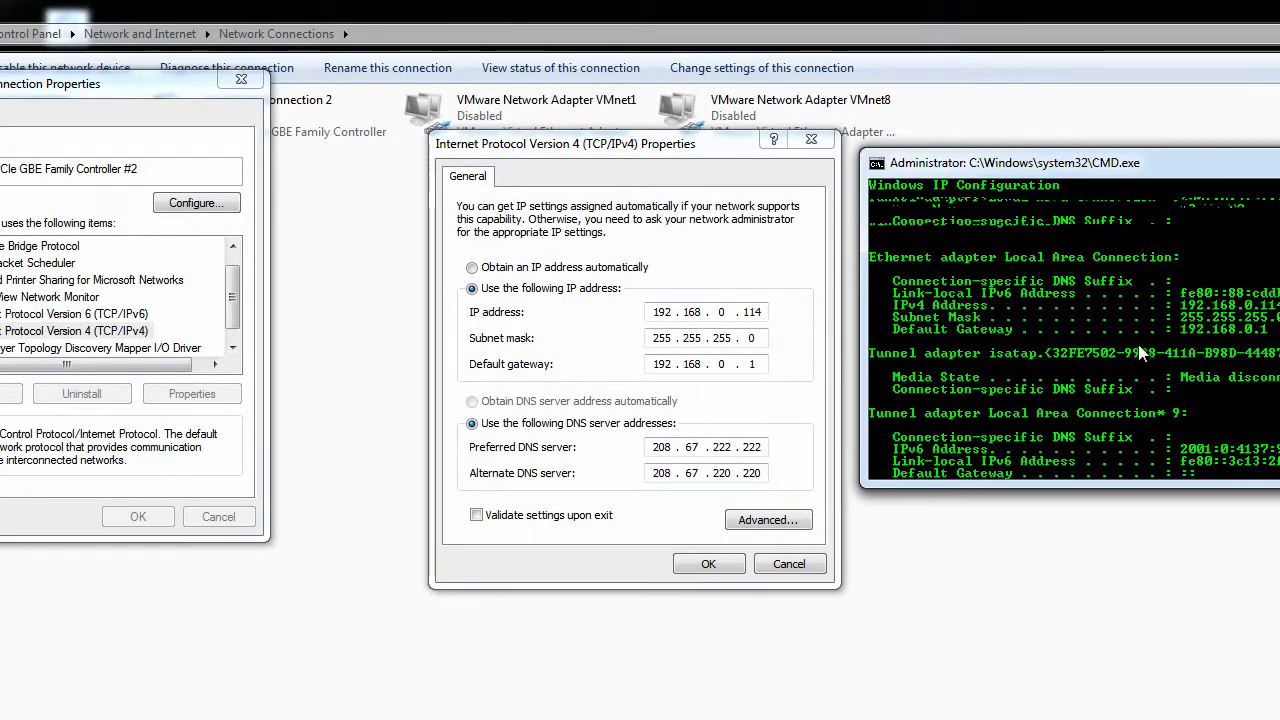
scroll(1138, 338, "up", 2)
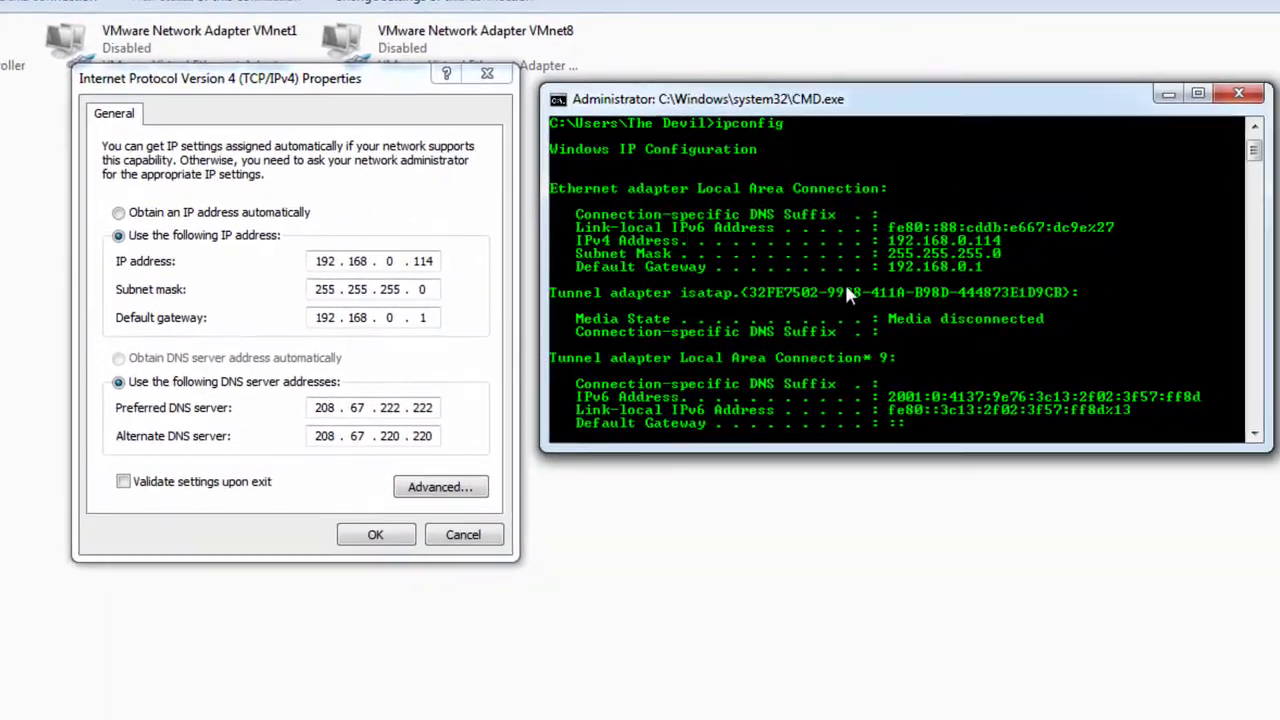
scroll(930, 255, "down", 1)
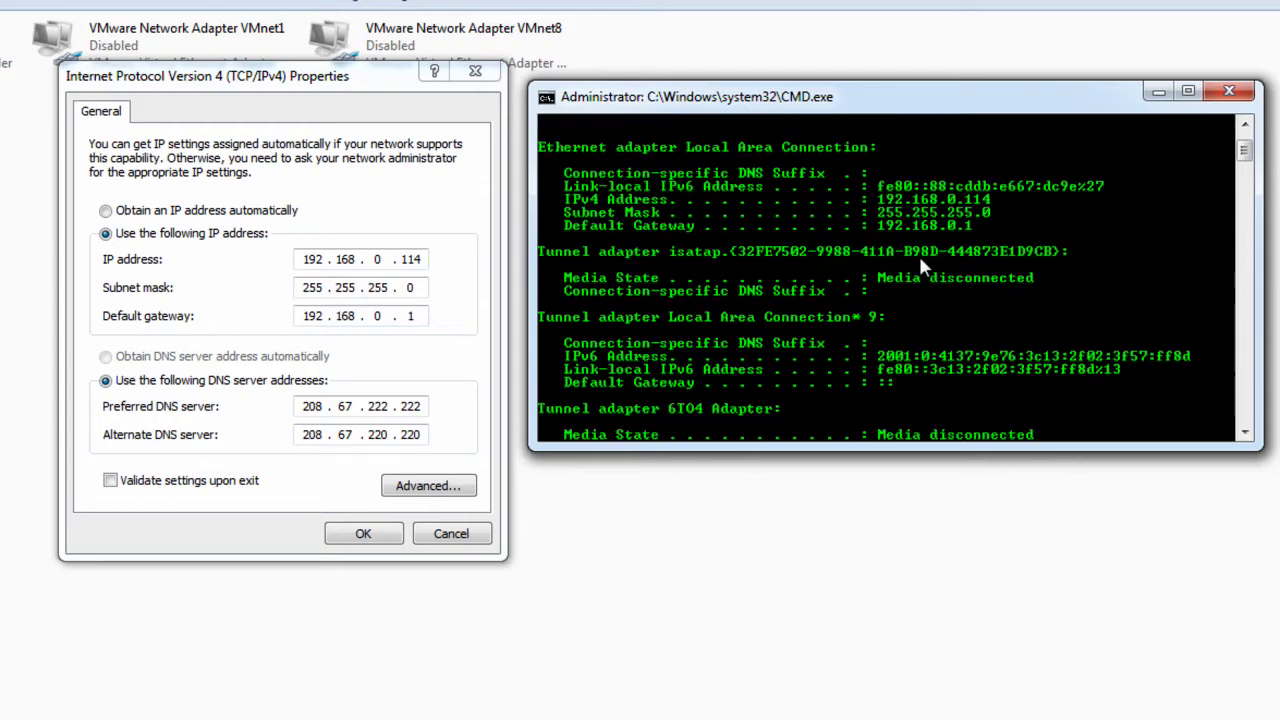
scroll(972, 205, "down", 5)
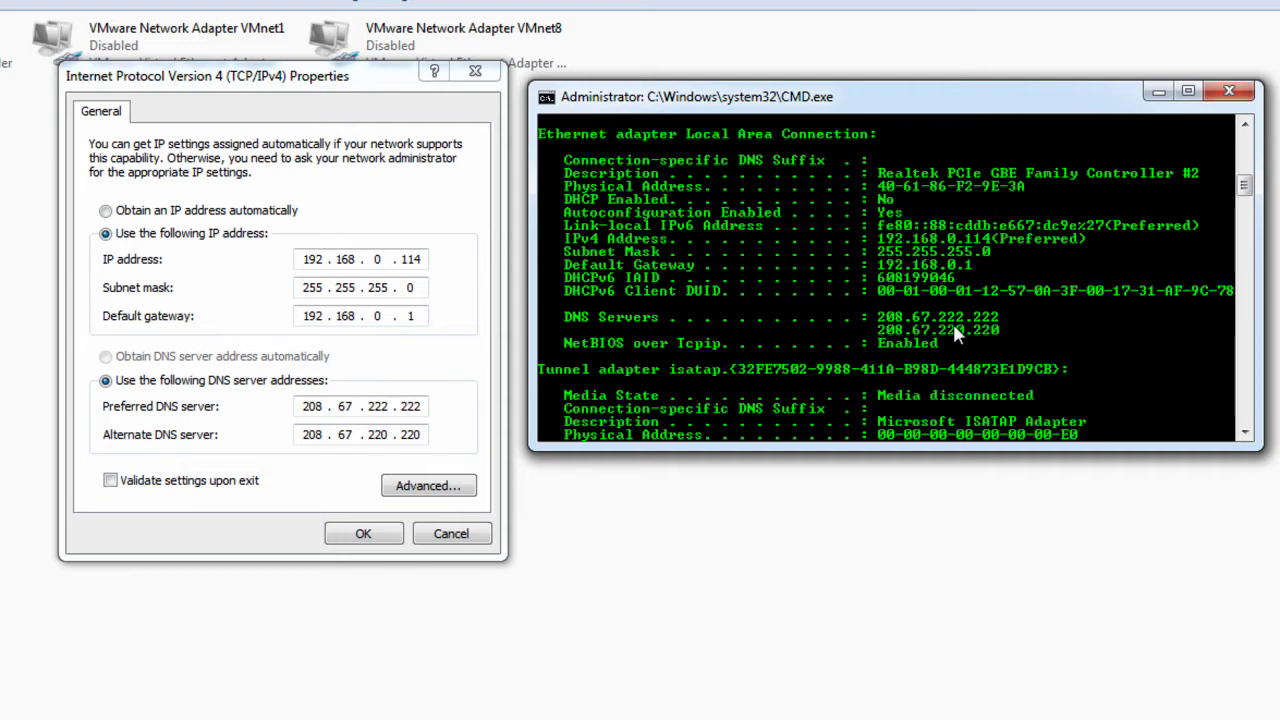
Review the preferred and alternate DNS server entries in the IPv4 properties and close the network connections window.
double_click(314, 407)
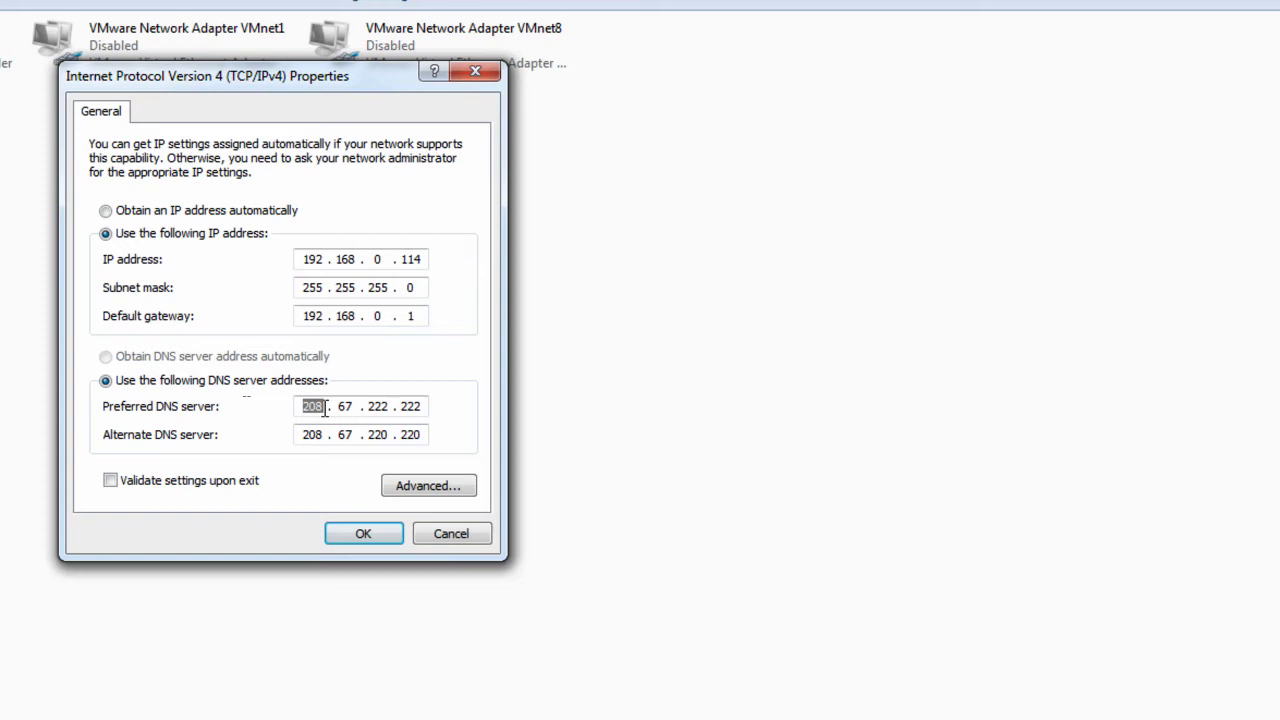
double_click(418, 406)
left_click(302, 406)
left_click_drag(407, 436, 421, 436)
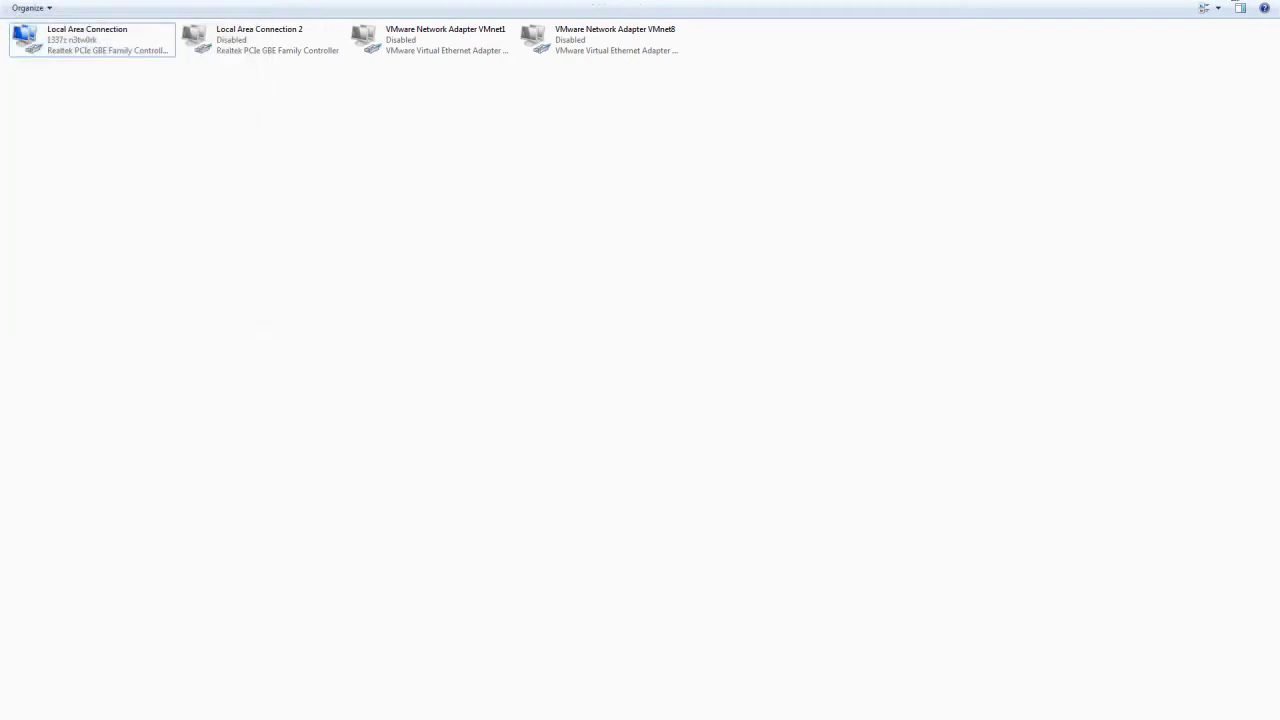
key("alt+F4")
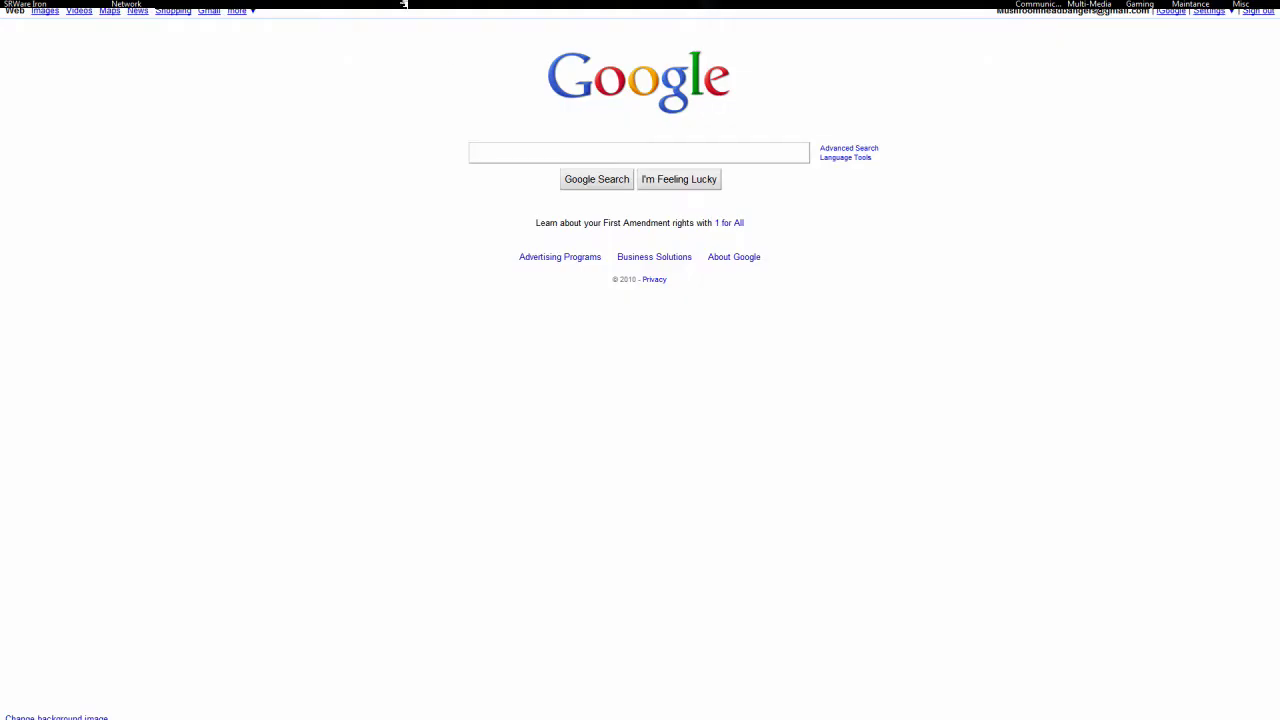
key("ctrl+t")
type("WWW.O")
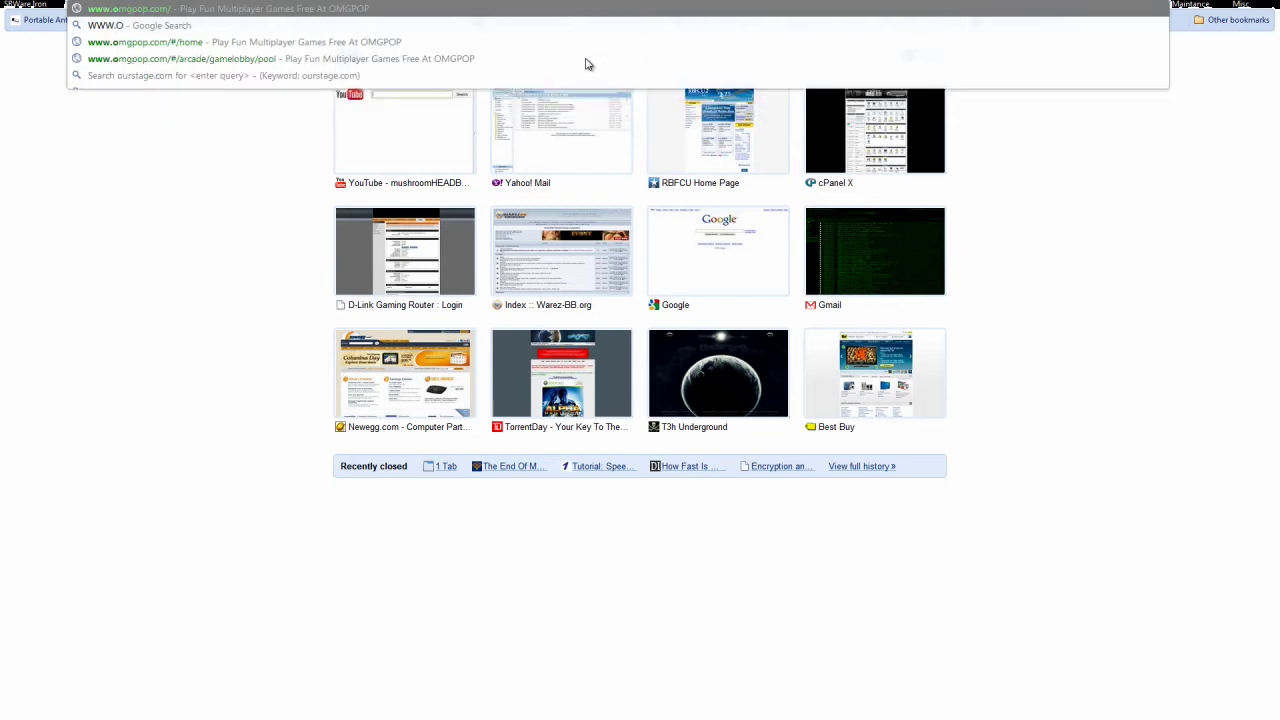
key("BackSpace")
key("BackSpace")
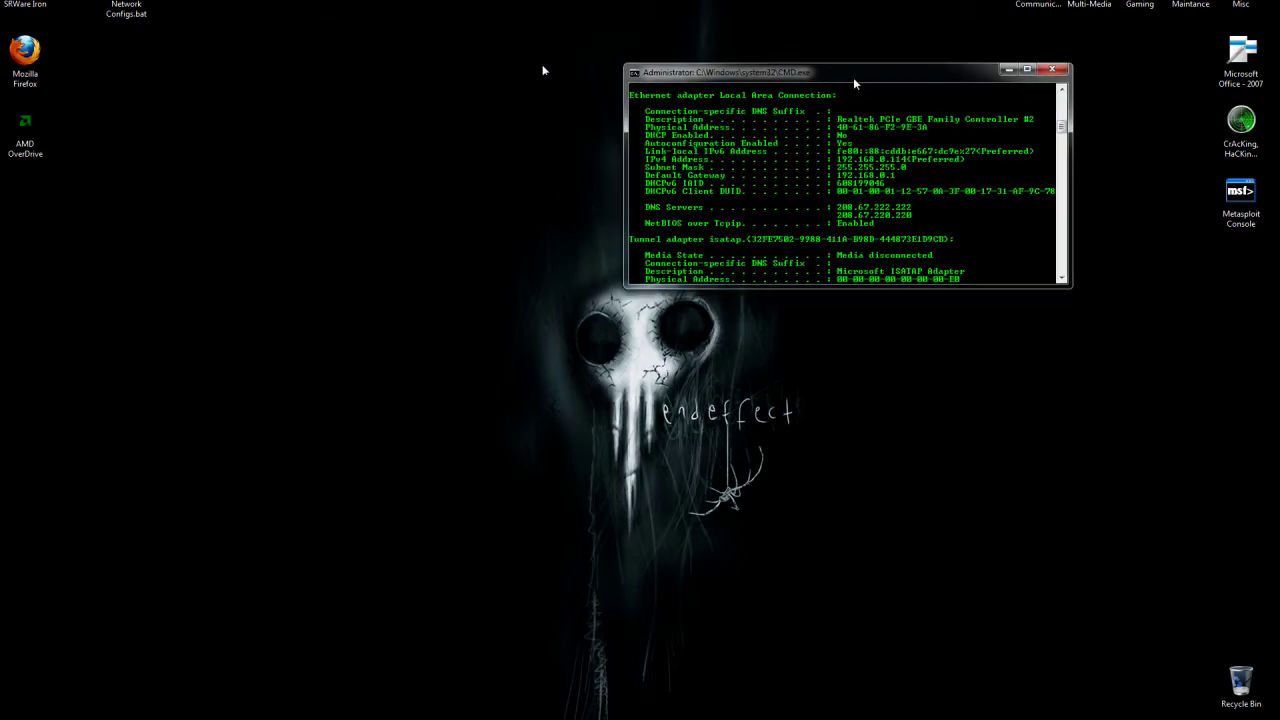
Close the ipconfig command prompt and launch Network Configs.bat from the desktop, bringing its console fully into view.
key("alt+F4")
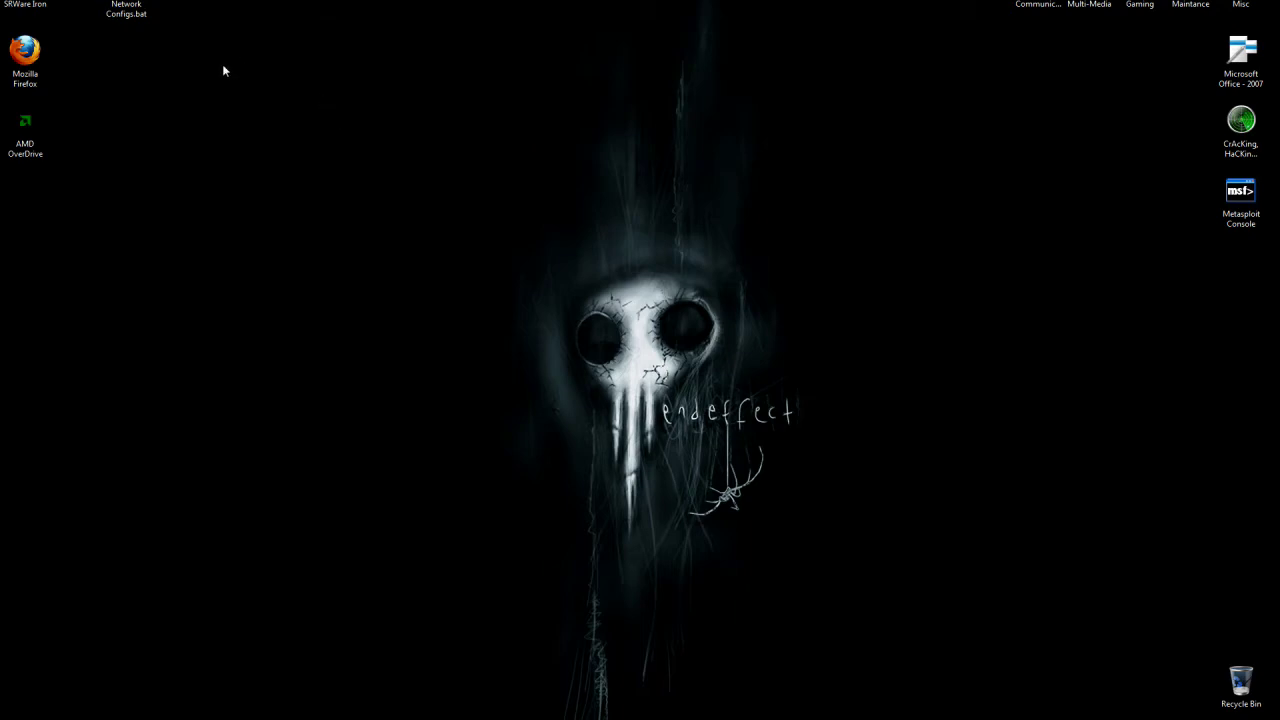
left_click_drag(127, 10, 490, 72)
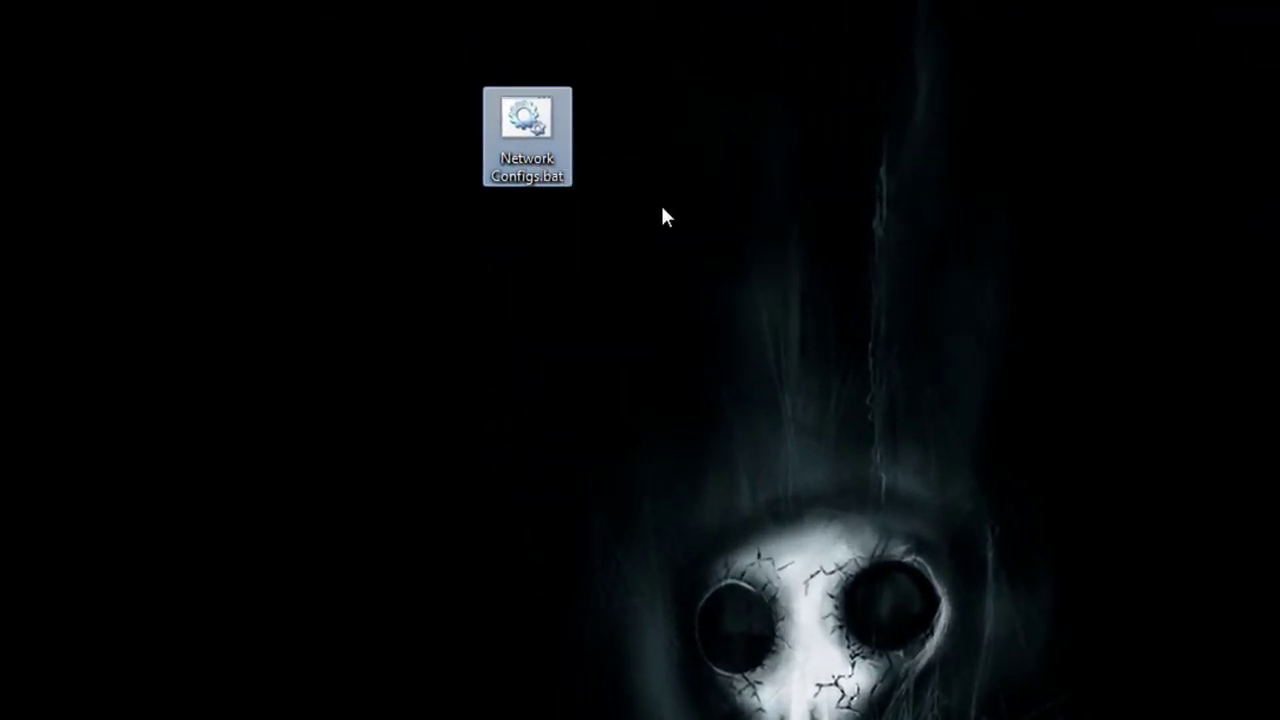
double_click(520, 158)
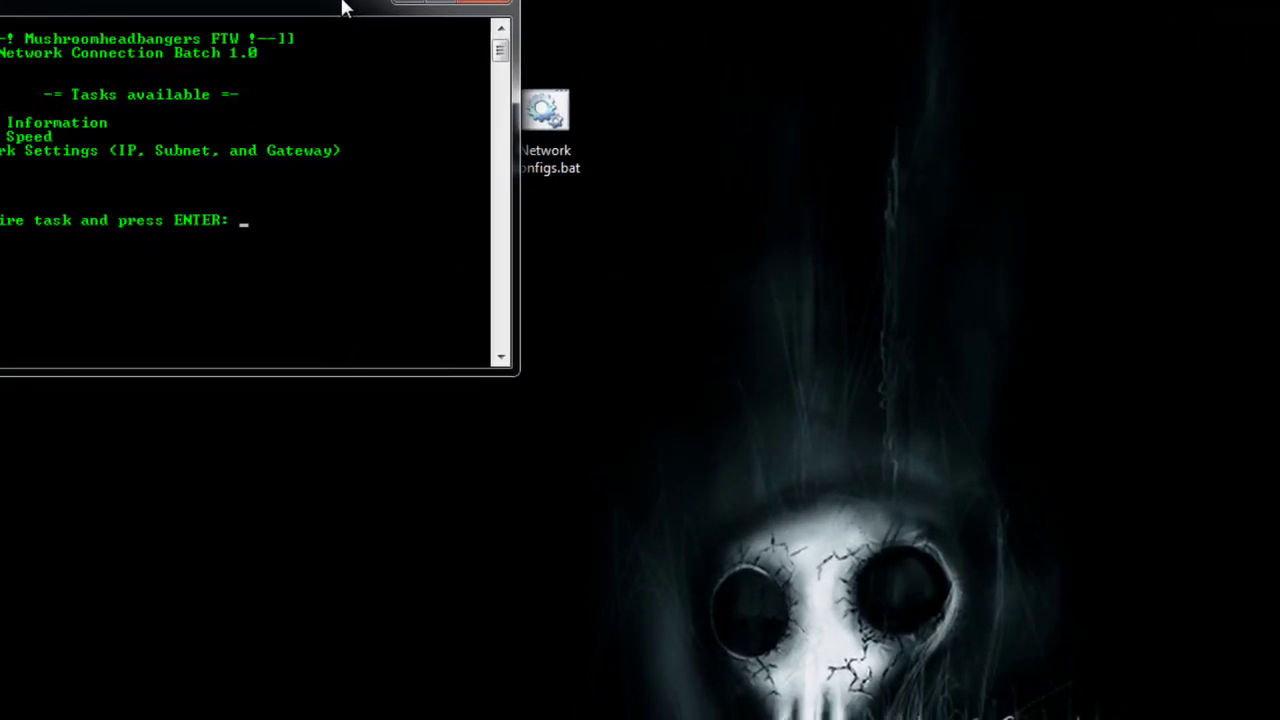
left_click_drag(342, 8, 1115, 234)
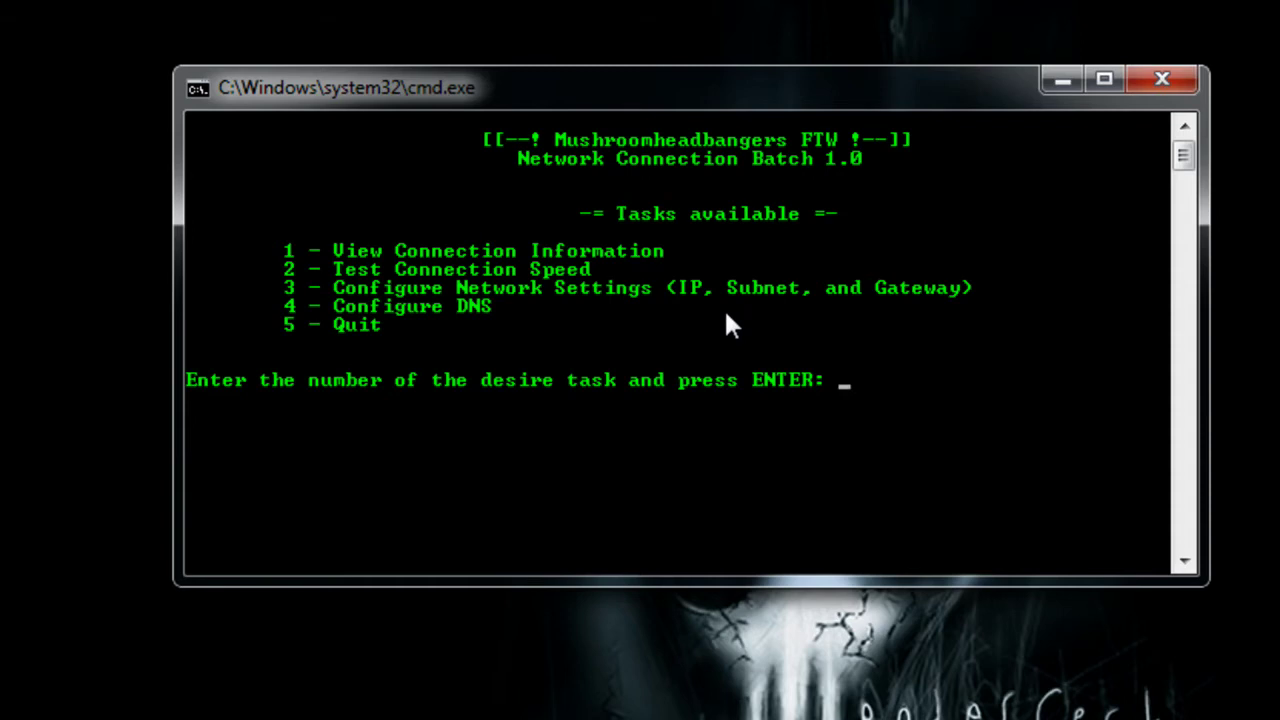
Run View Connection Information in the batch script and examine the IP address, NetBIOS table and complete IP configuration listing.
type("1")
key("Return")
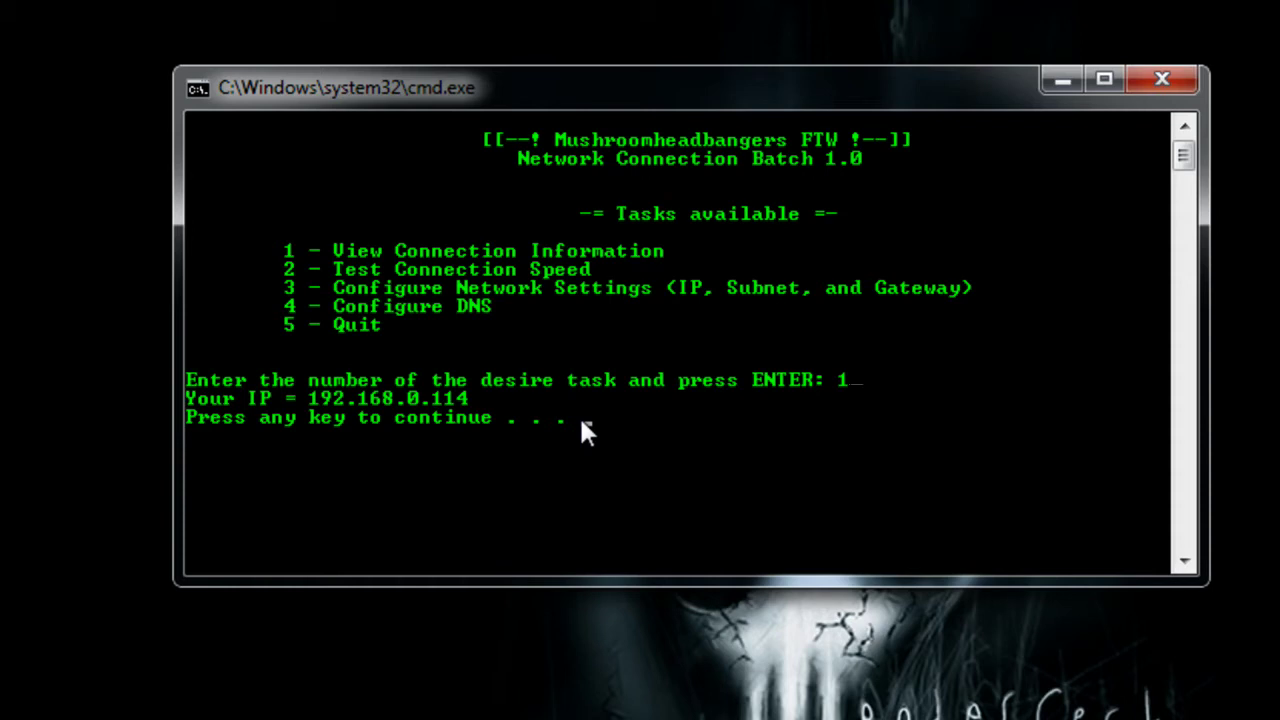
key("Return")
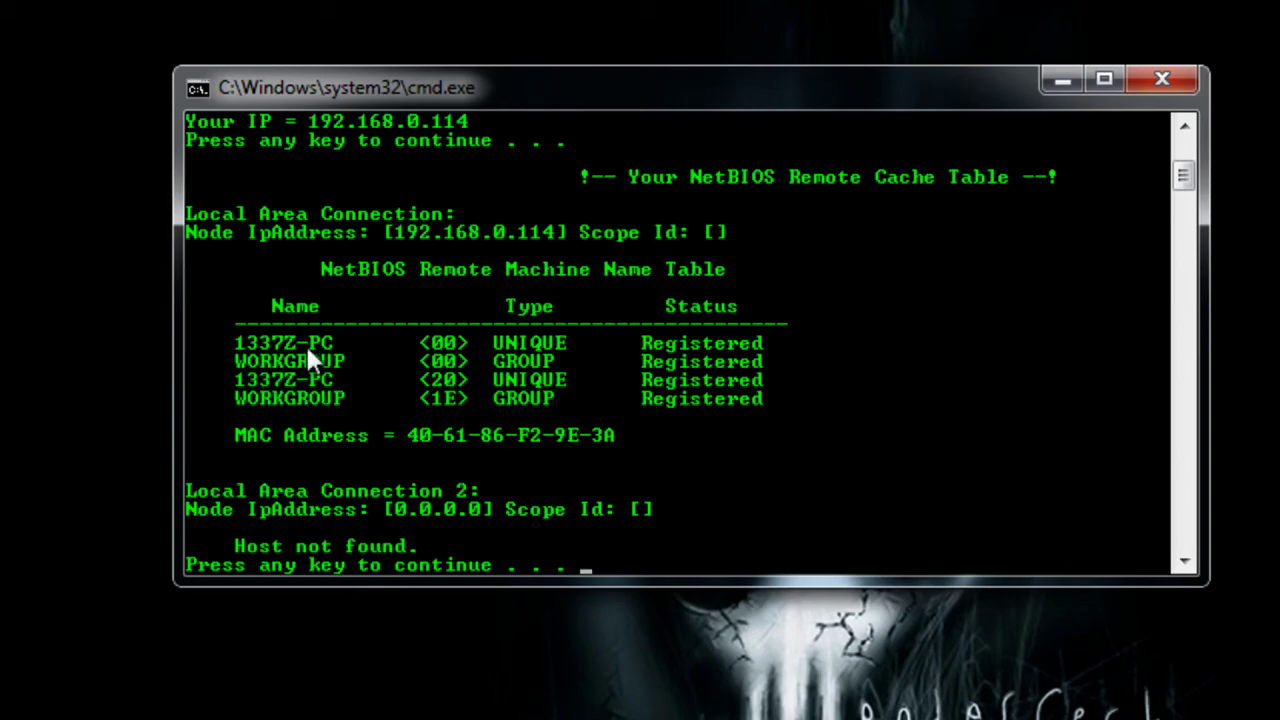
key("Return")
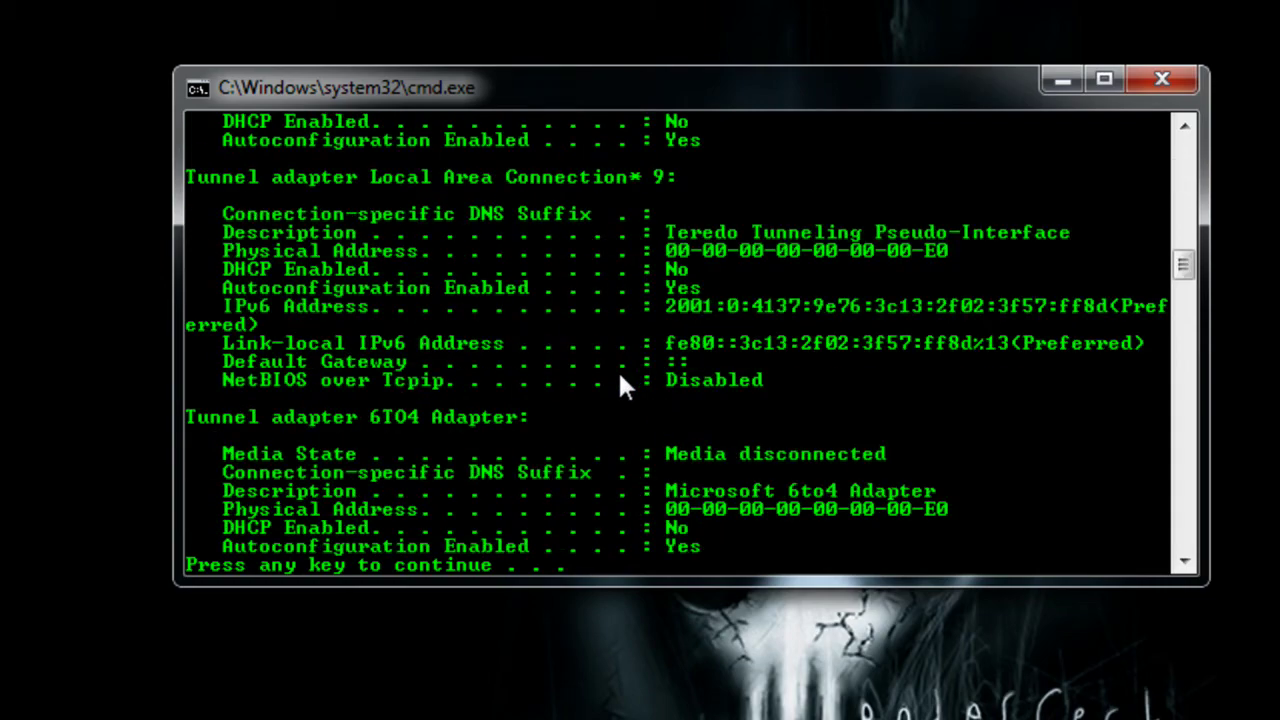
scroll(615, 440, "up", 20)
scroll(621, 443, "down", 5)
scroll(621, 443, "up", 9)
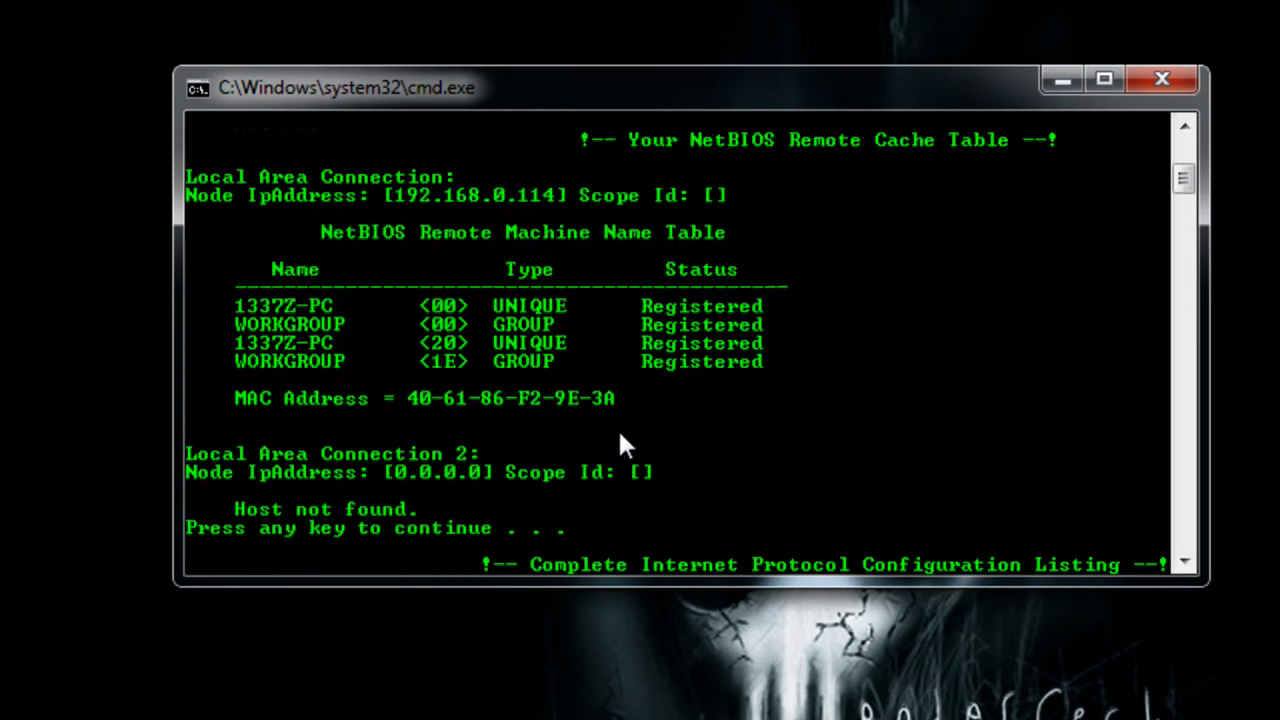
scroll(621, 443, "down", 6)
scroll(518, 392, "down", 20)
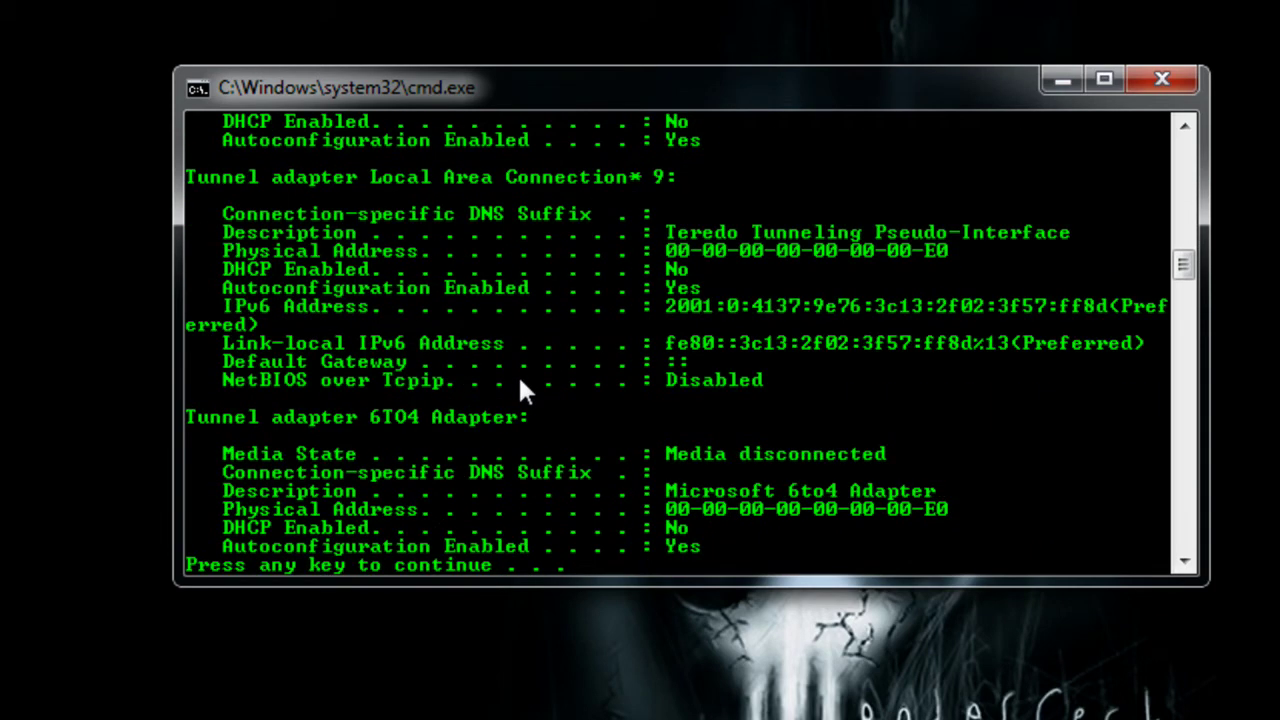
scroll(524, 390, "up", 6)
key("Return")
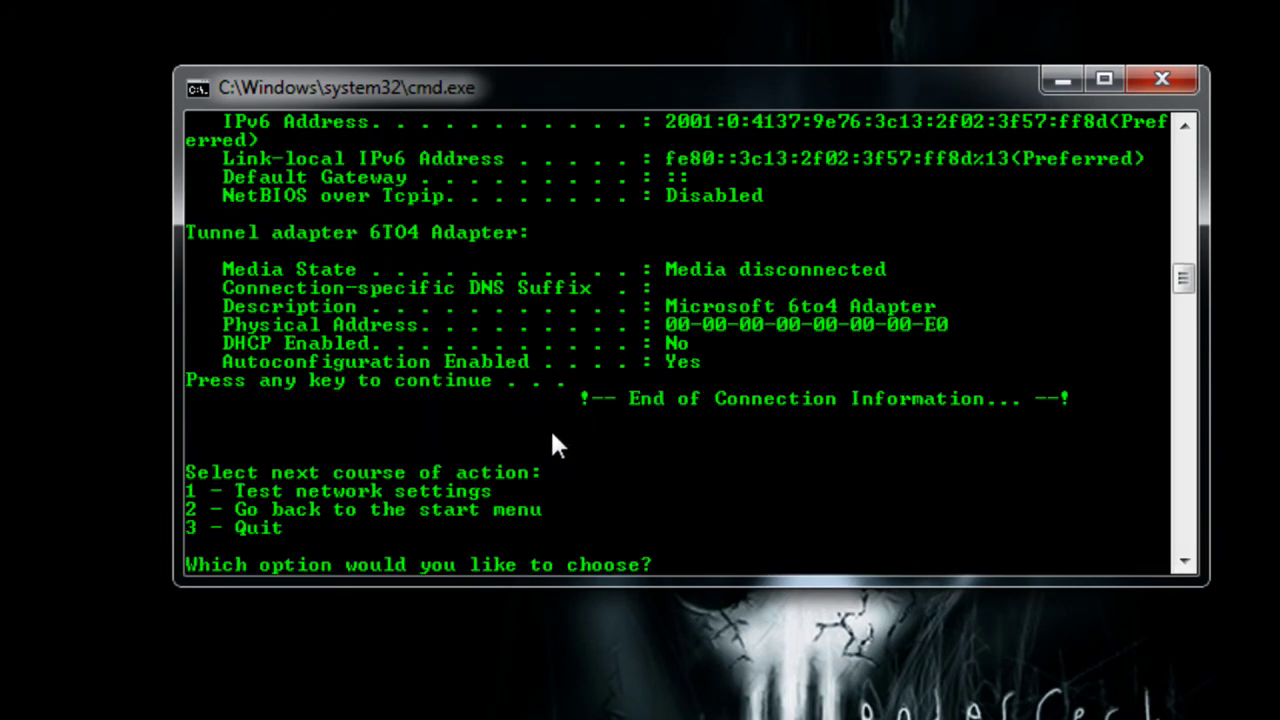
scroll(480, 452, "down", 2)
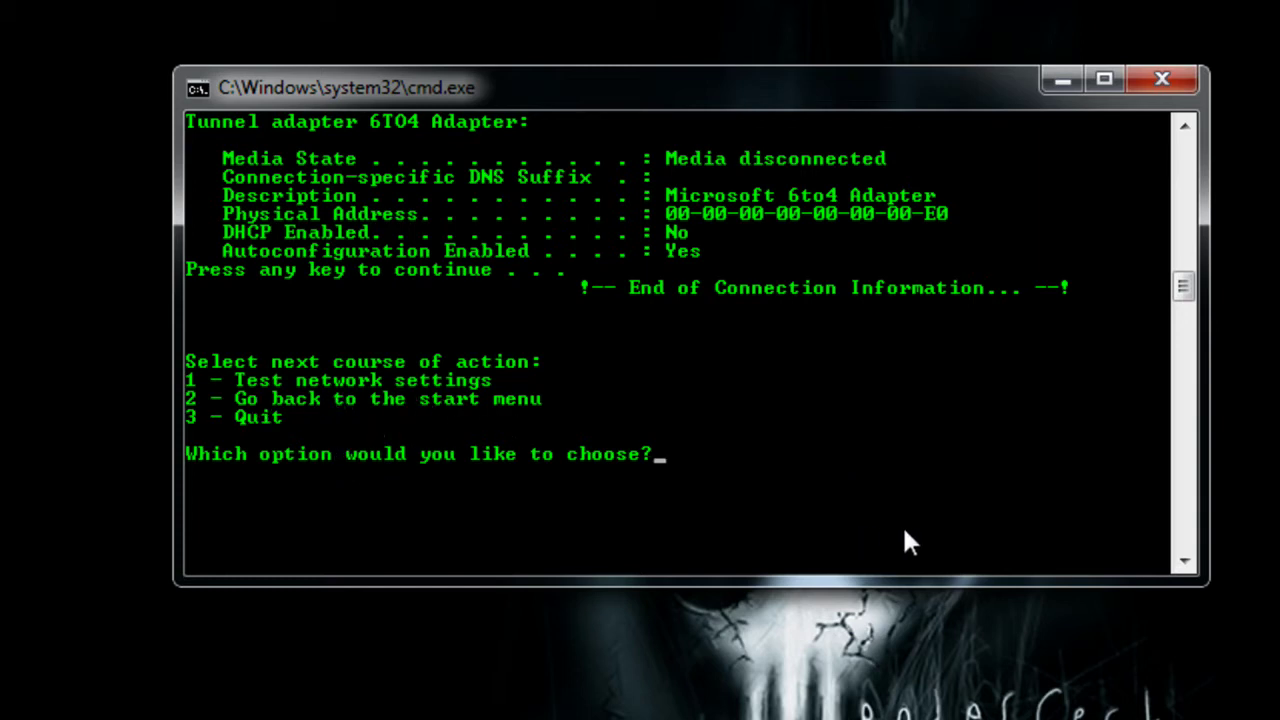
Return to the script's start menu and configure DNS with primary server 208.67.222.222 and alternate server 208.67.220.220.
type("2")
key("Return")
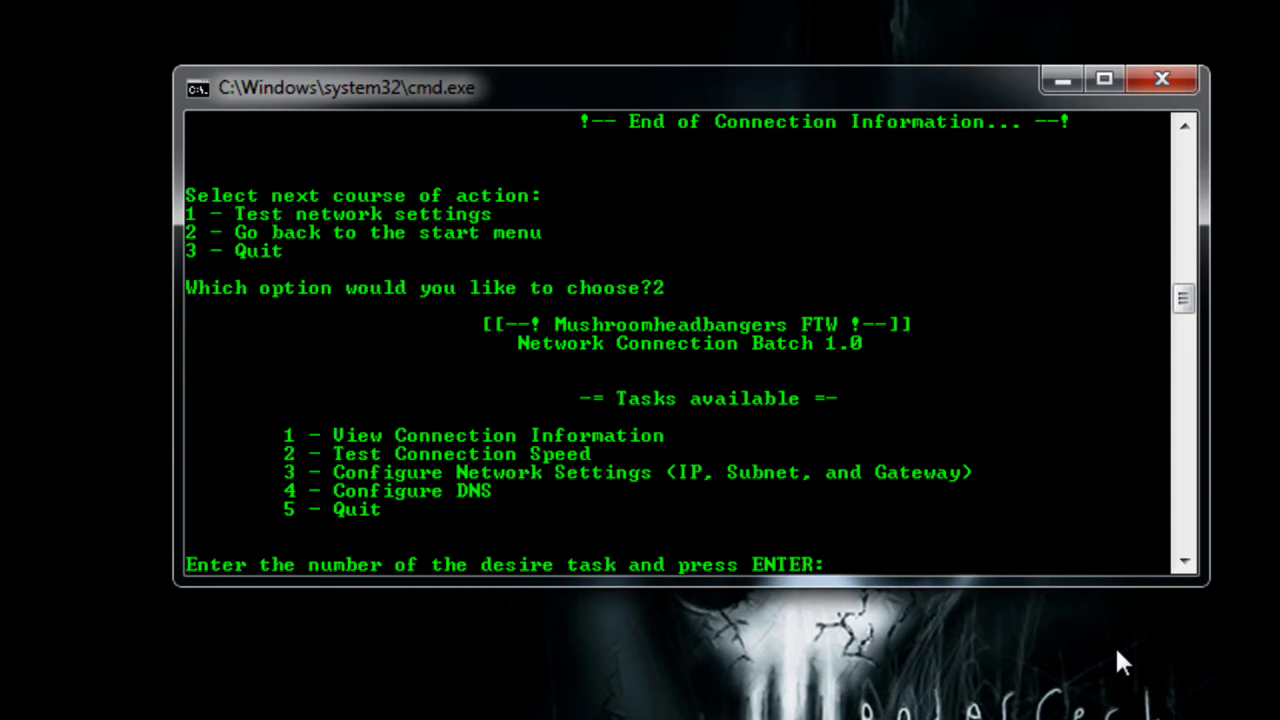
type("4")
key("Return")
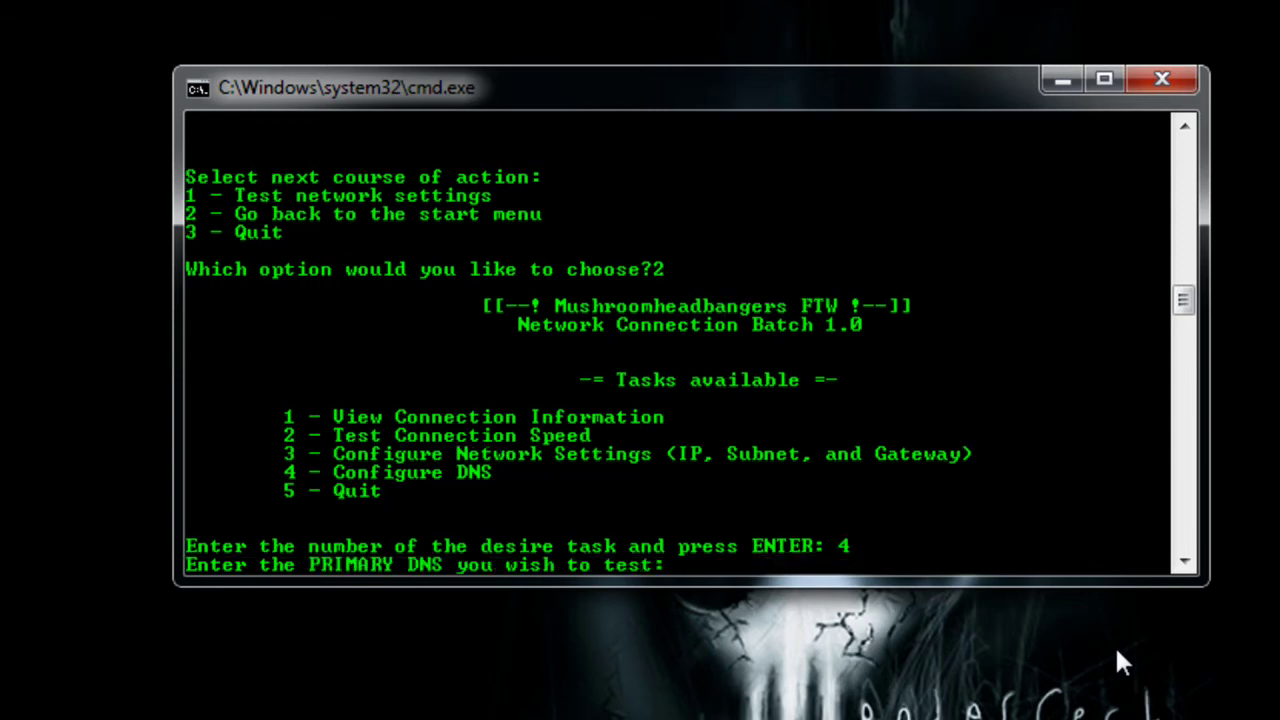
type("208.67.222.222")
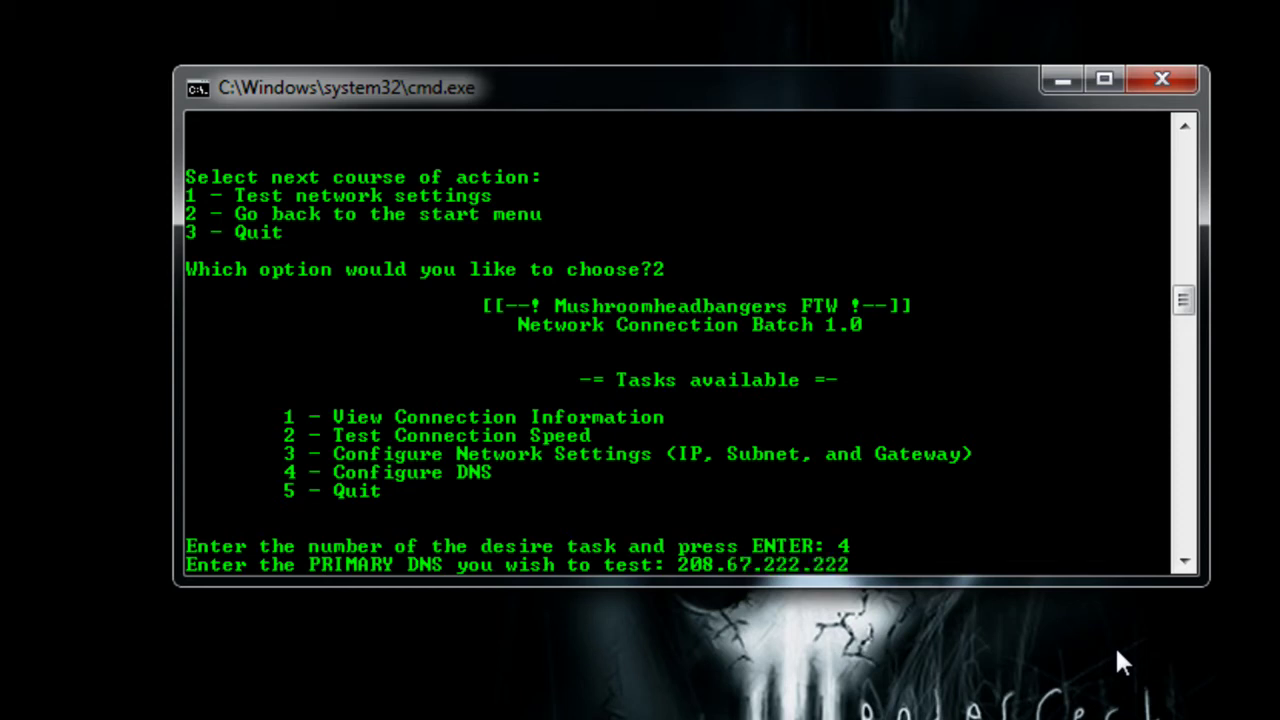
key("Return")
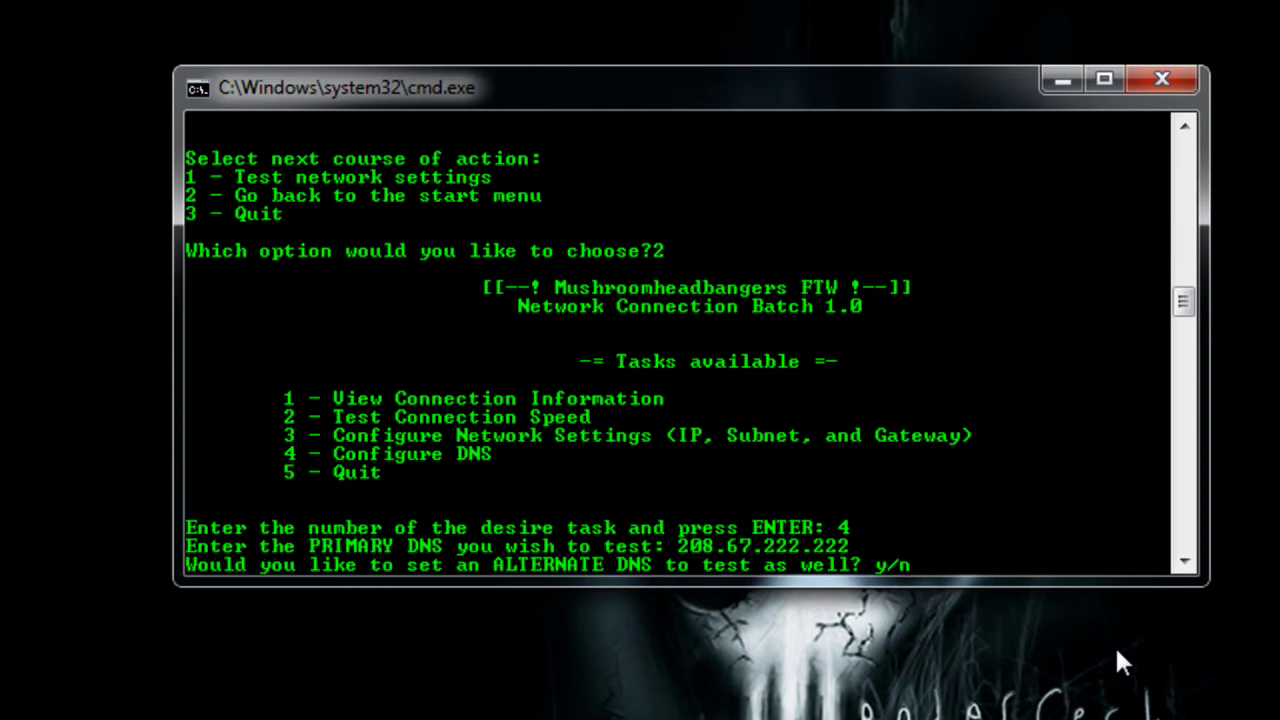
type("y")
key("Return")
type("2")
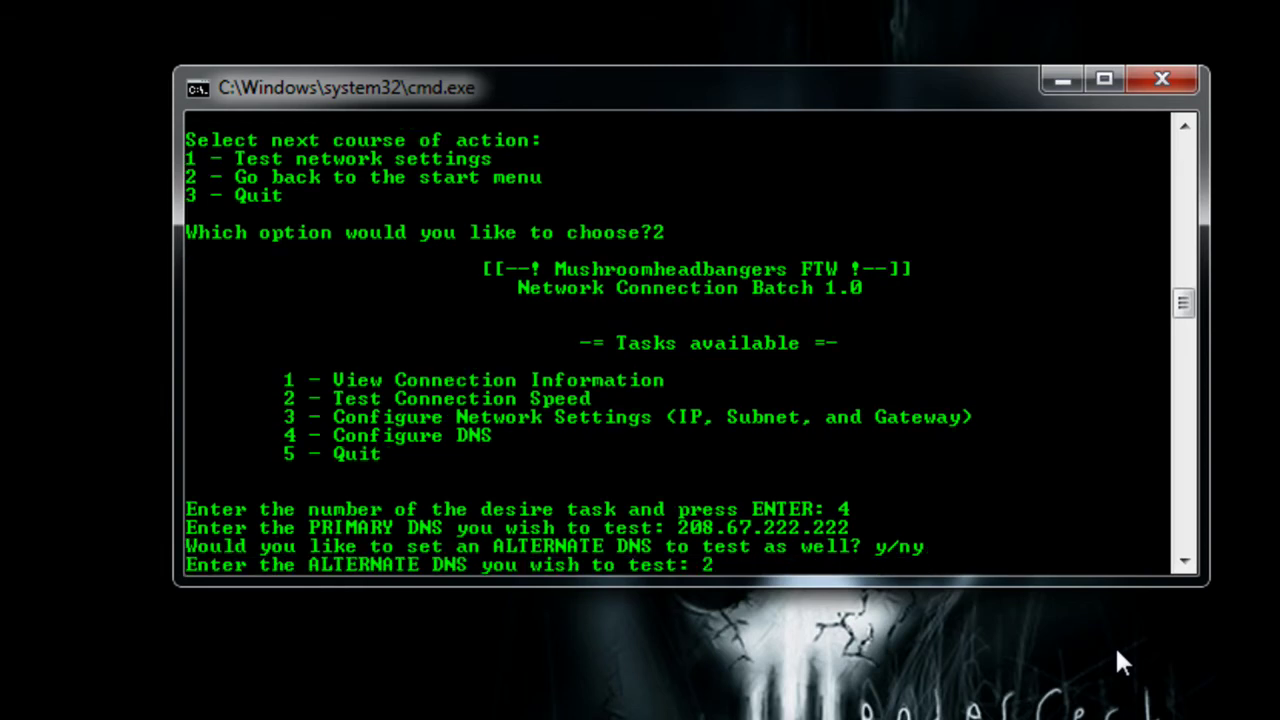
type("08.67.220.220")
key("Return")
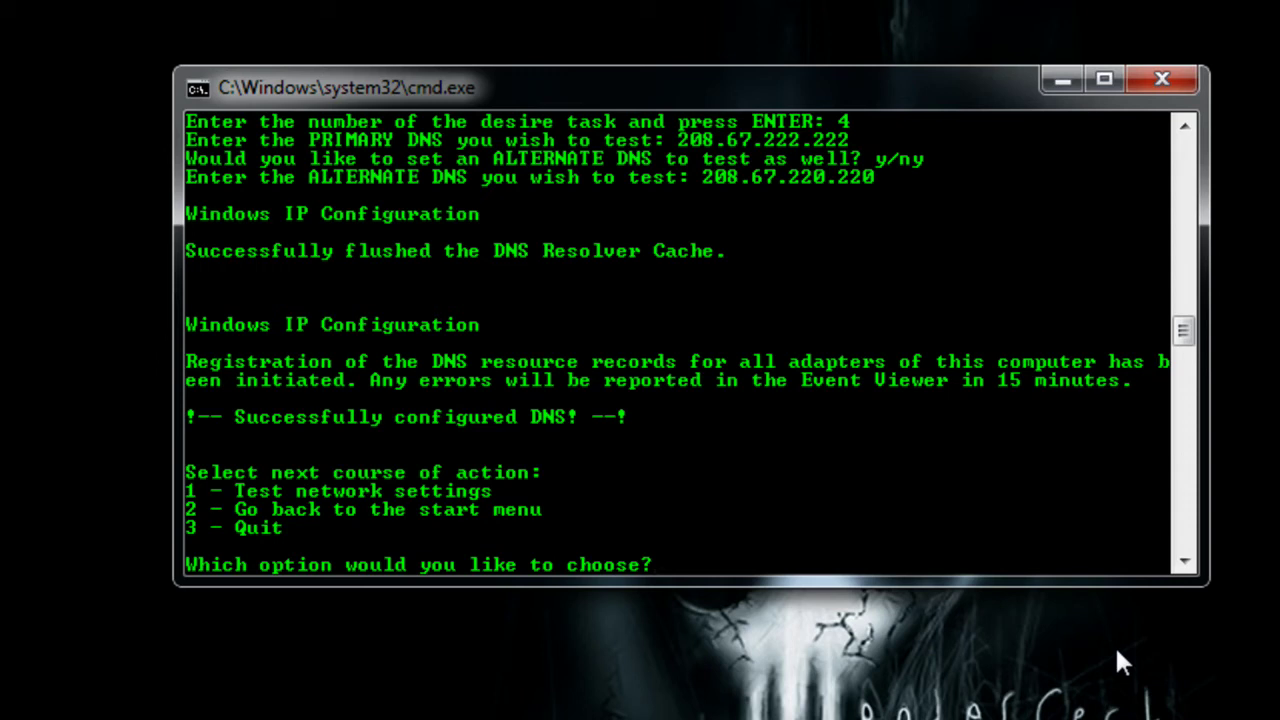
Test the network settings with the batch script and continue to its next prompt once the tests finish.
type("1")
key("Return")
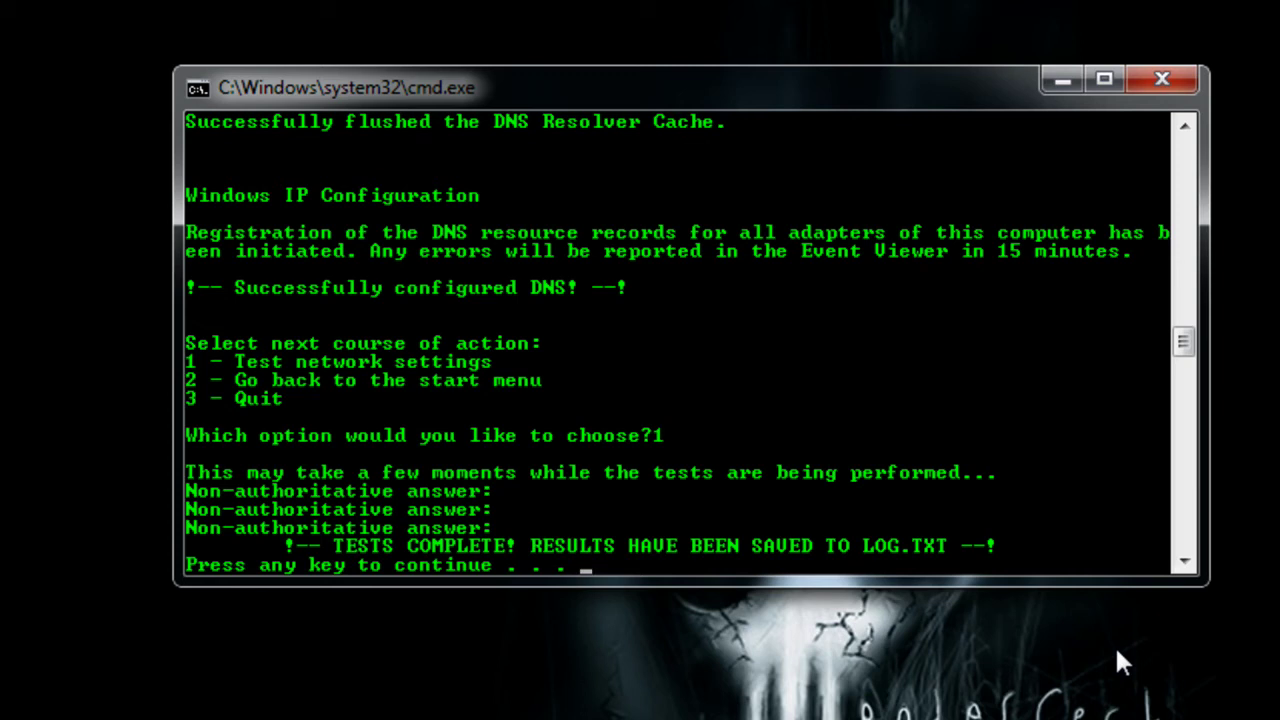
key("Return")
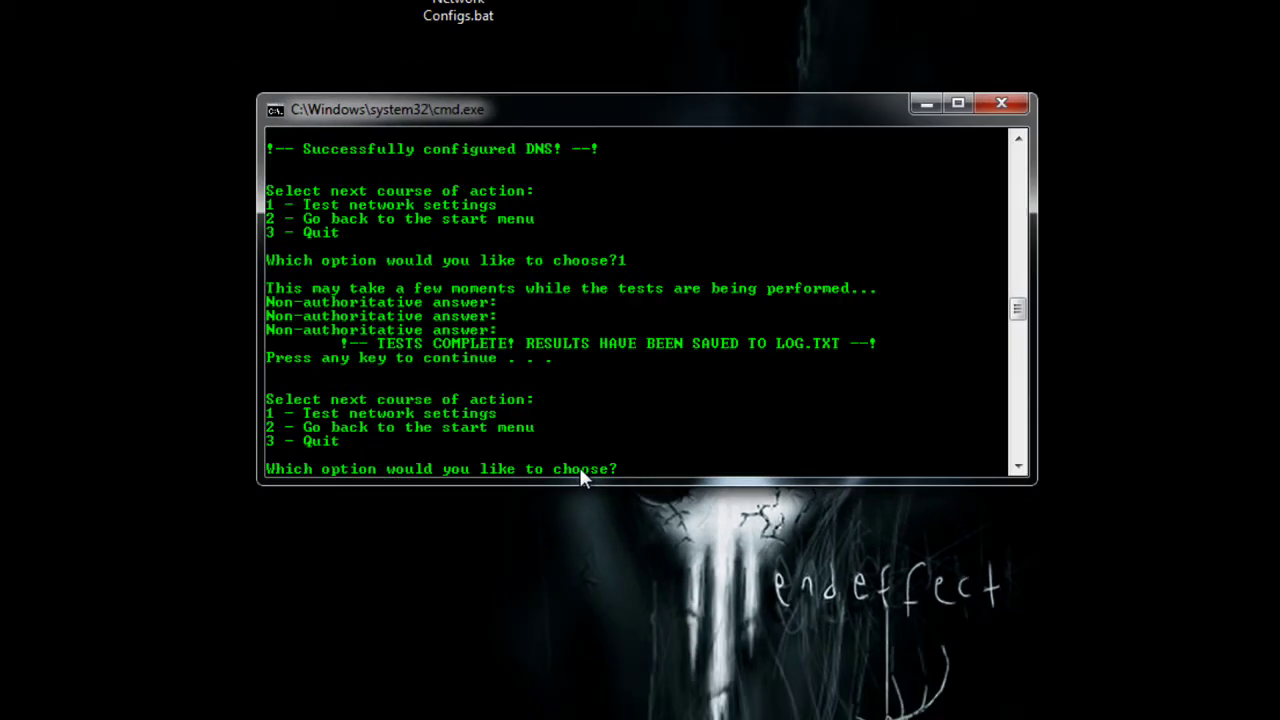
Open the test results log and examine the ping response times for Google, Yahoo and Facebook.
double_click(30, 200)
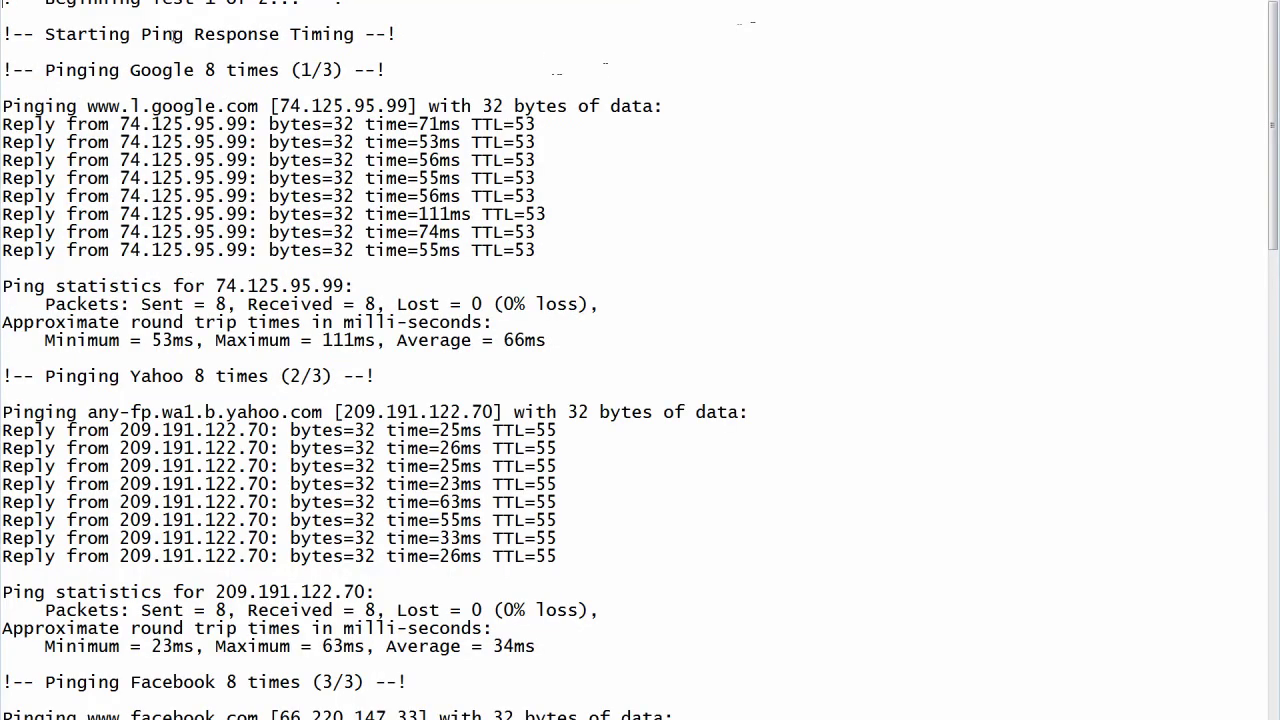
left_click_drag(77, 35, 334, 35)
left_click_drag(150, 70, 397, 70)
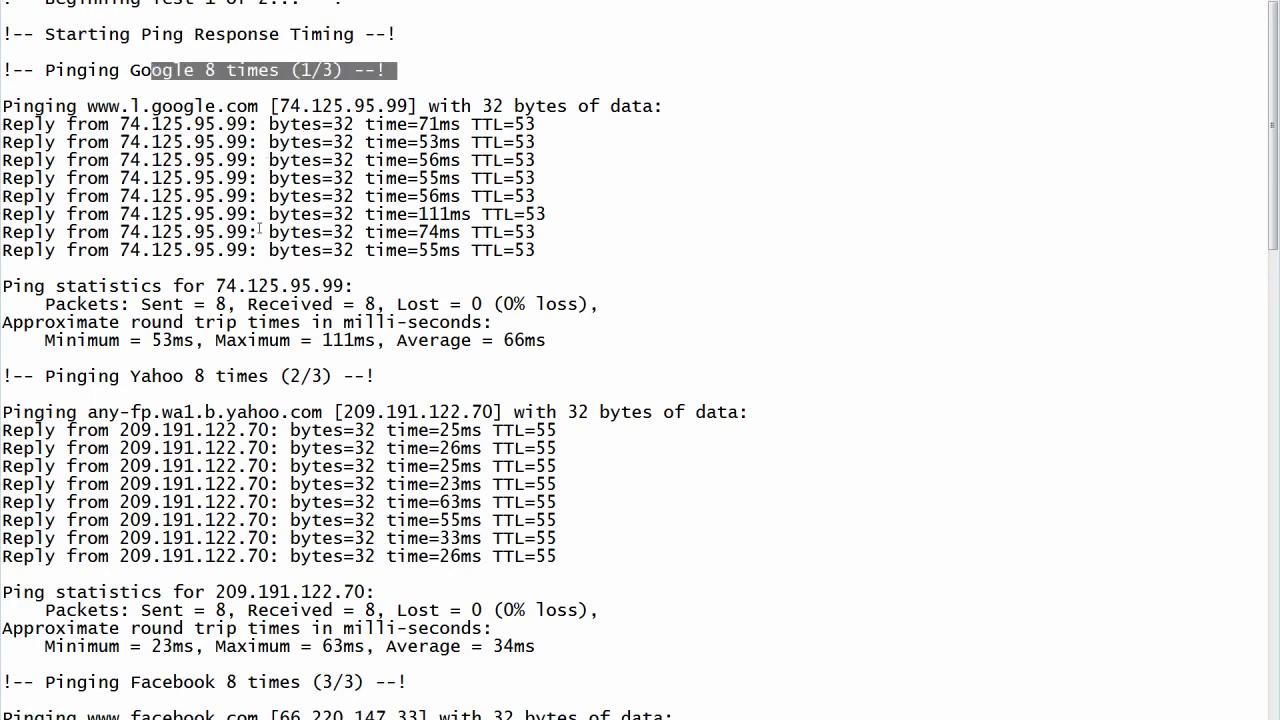
scroll(260, 228, "down", 10)
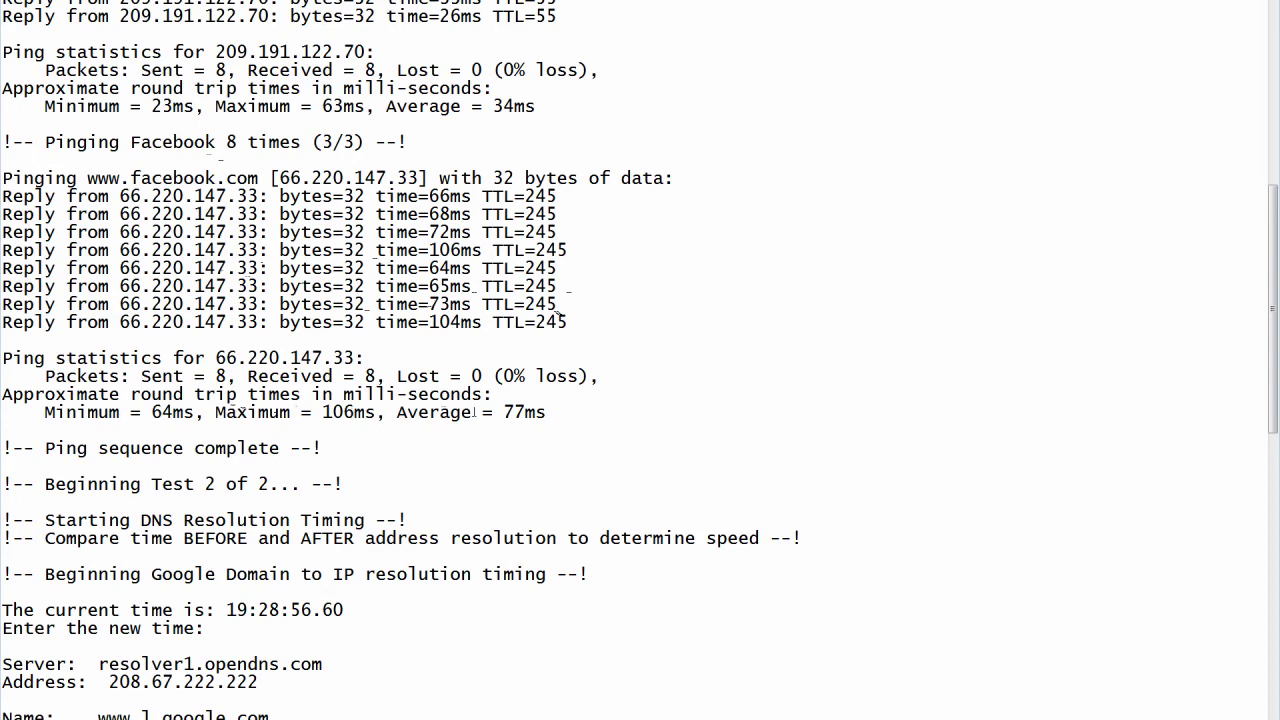
double_click(520, 412)
scroll(480, 400, "up", 5)
scroll(422, 357, "down", 13)
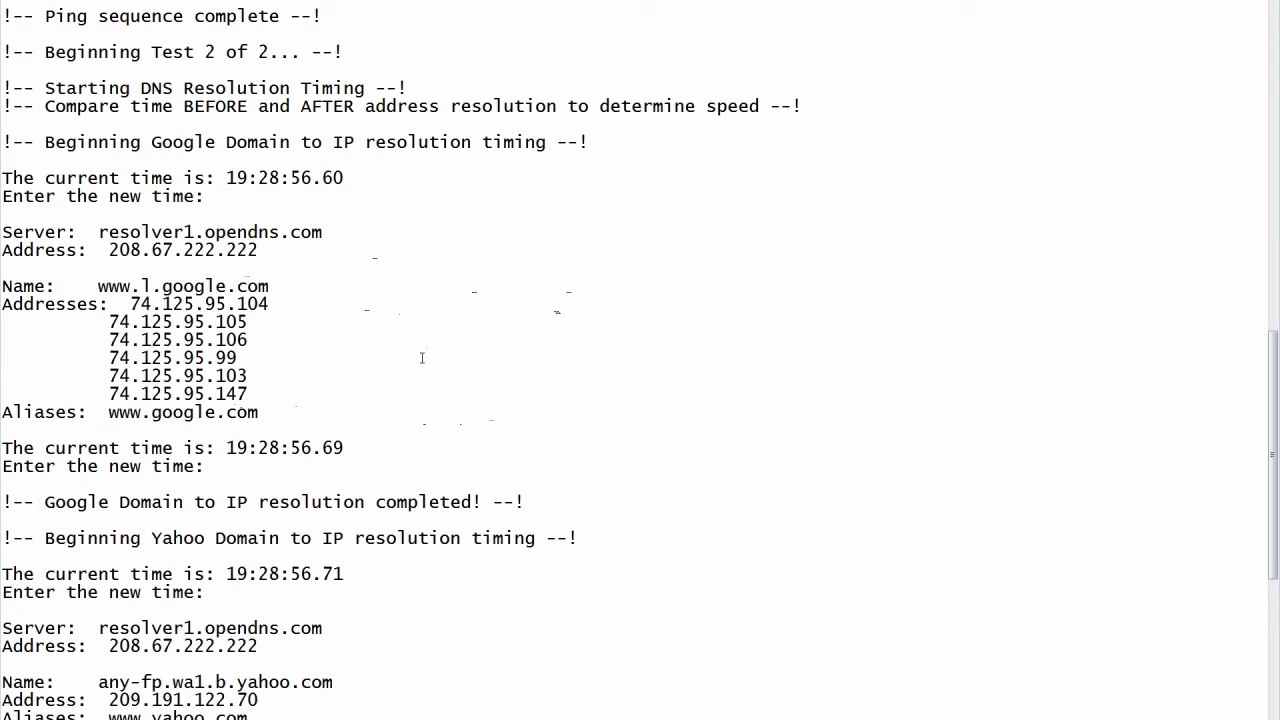
Compare the times before and after the Google domain-to-IP resolution in the log's DNS resolution timing section.
left_click_drag(108, 106, 366, 106)
left_click_drag(76, 178, 268, 180)
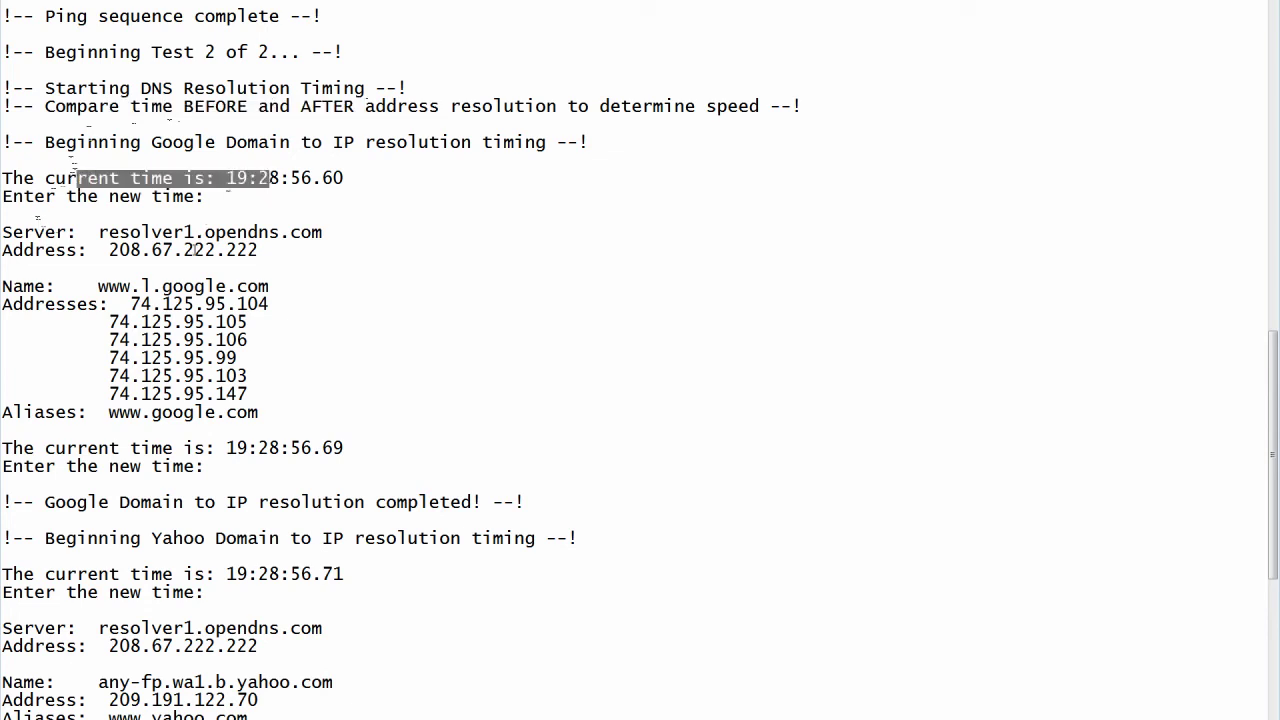
scroll(100, 358, "down", 1)
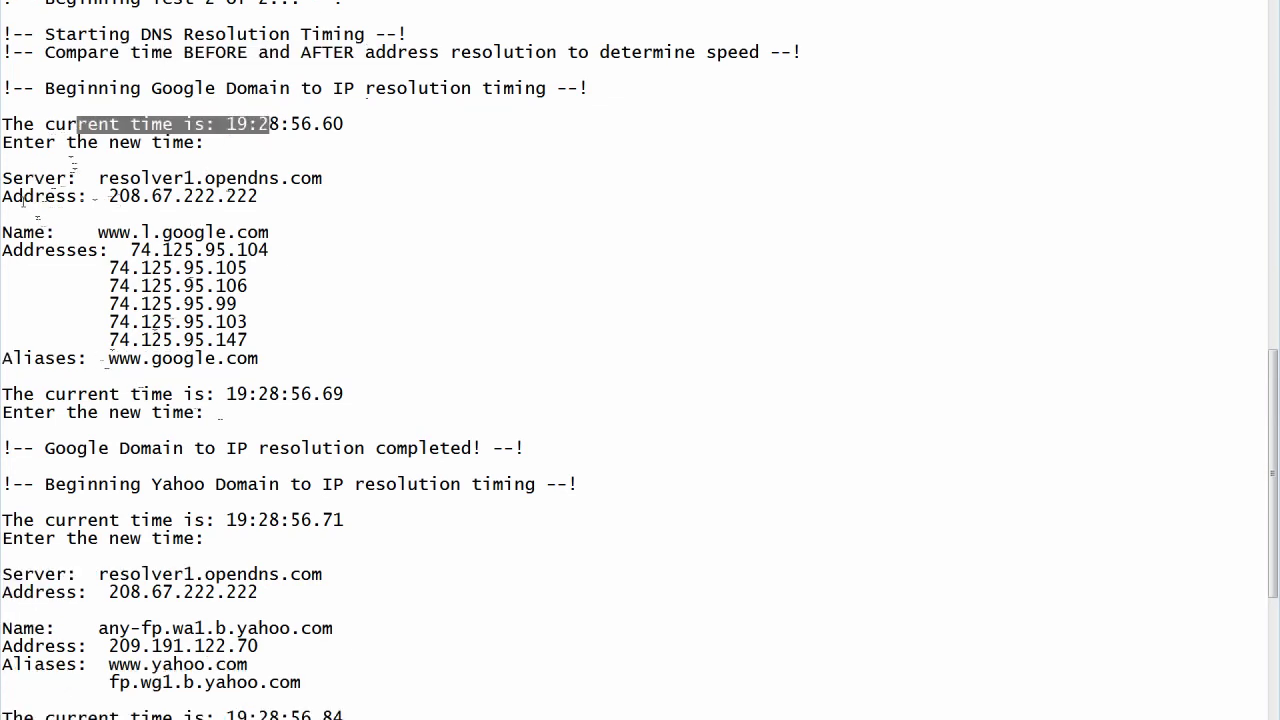
left_click_drag(55, 124, 346, 124)
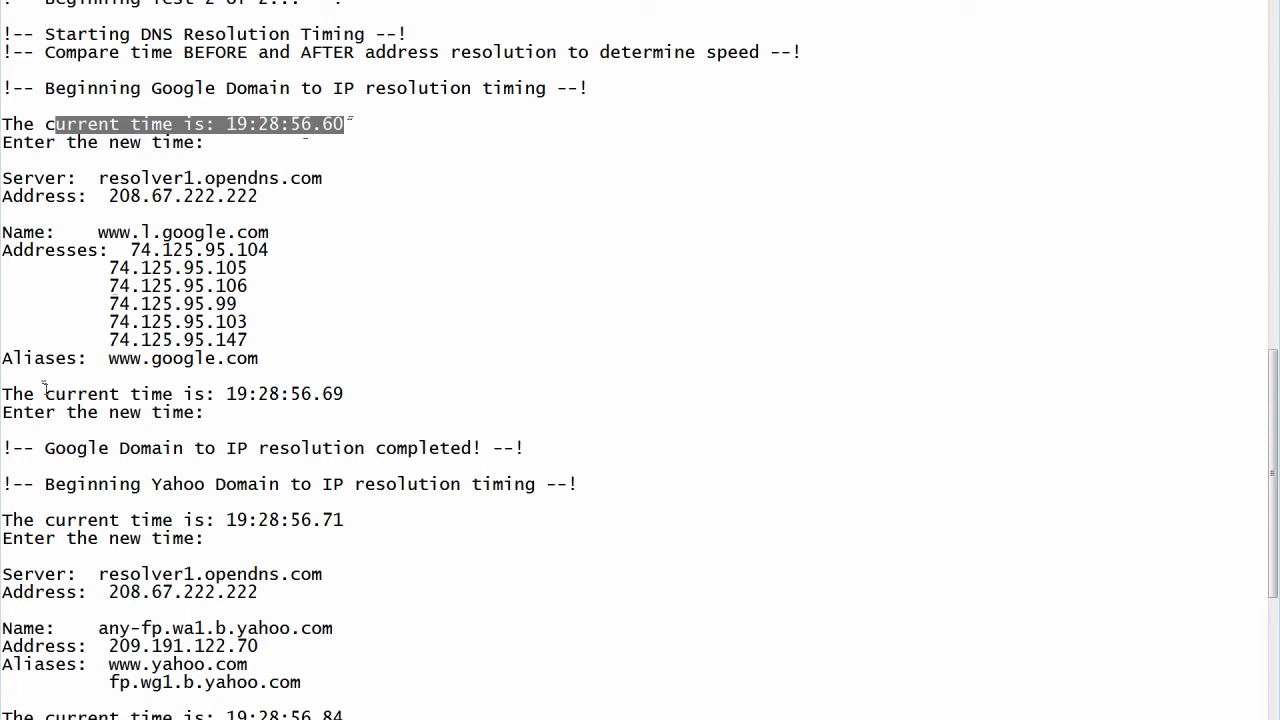
left_click_drag(45, 390, 382, 388)
left_click_drag(344, 124, 314, 124)
left_click_drag(344, 394, 268, 394)
left_click_drag(346, 124, 2, 124)
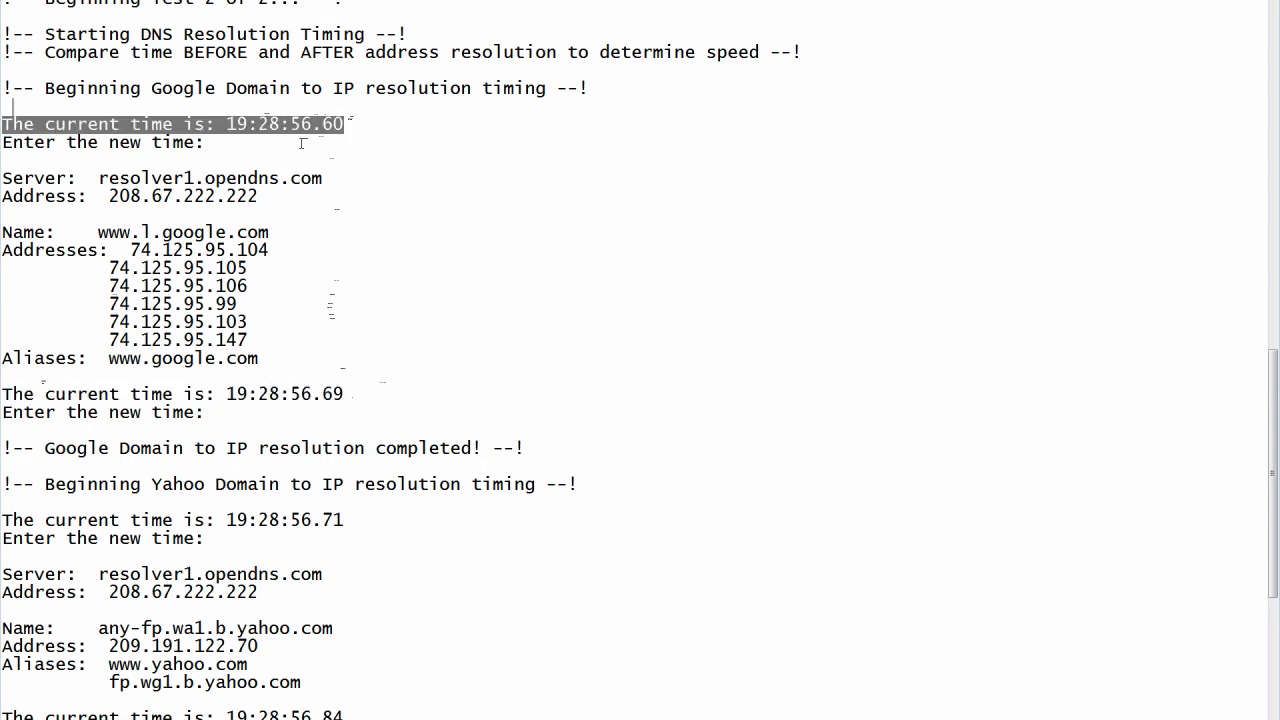
left_click(346, 119)
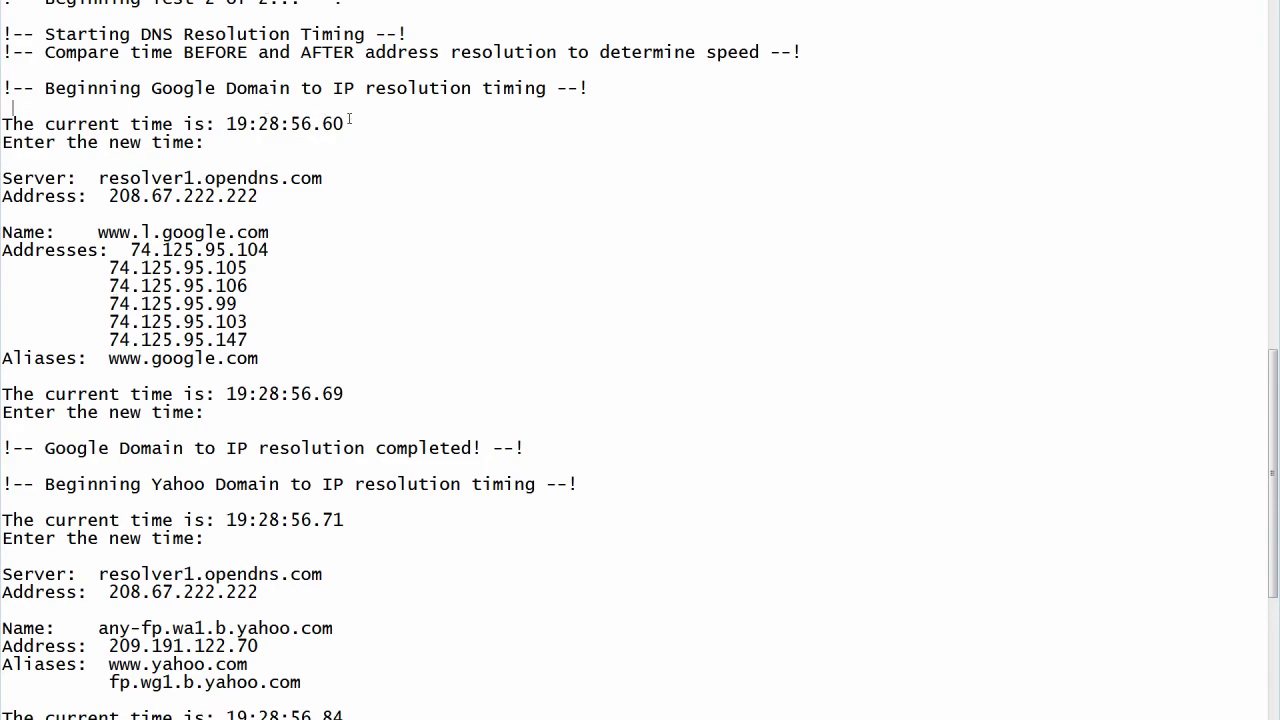
scroll(345, 130, "up", 5)
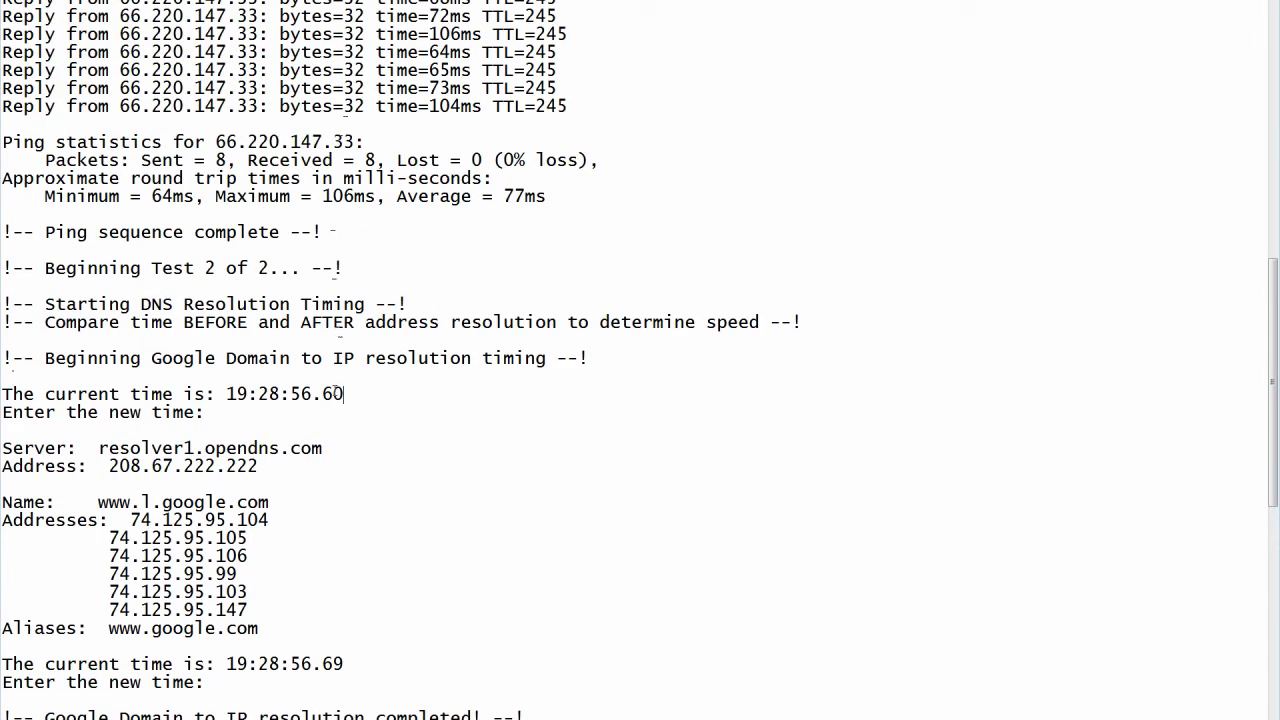
scroll(338, 390, "down", 12)
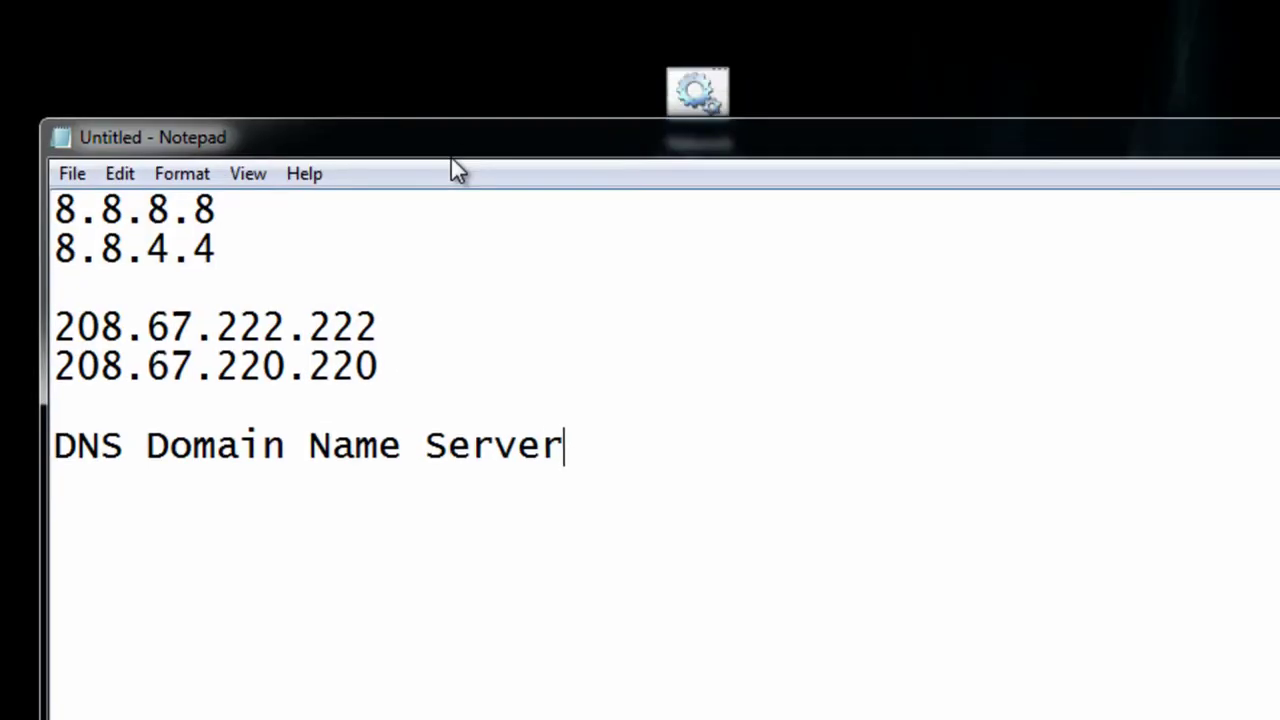
Move the Notepad window listing the DNS server addresses to uncover the batch script's console.
left_click_drag(451, 158, 445, 458)
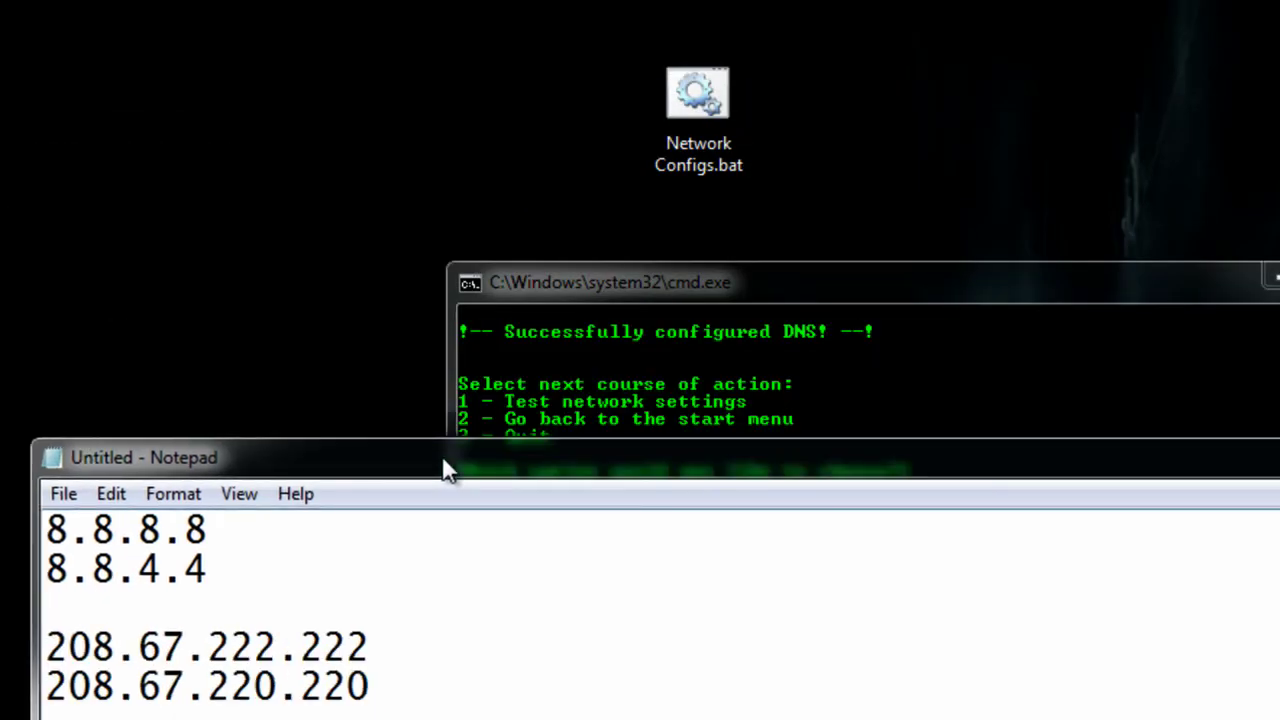